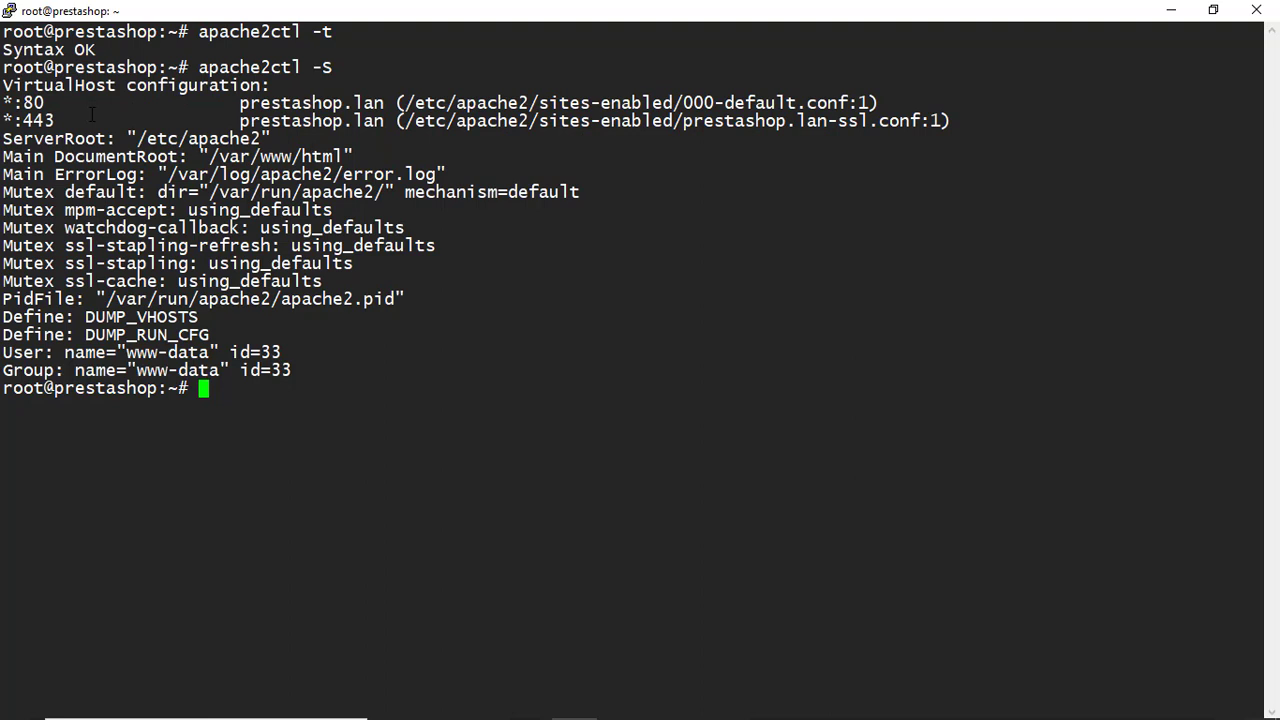
# Clear the PuTTY terminal, restart Apache with systemctl restart apache2, and return to Firefox
pyautogui.write('clear')
pyautogui.press('Return')
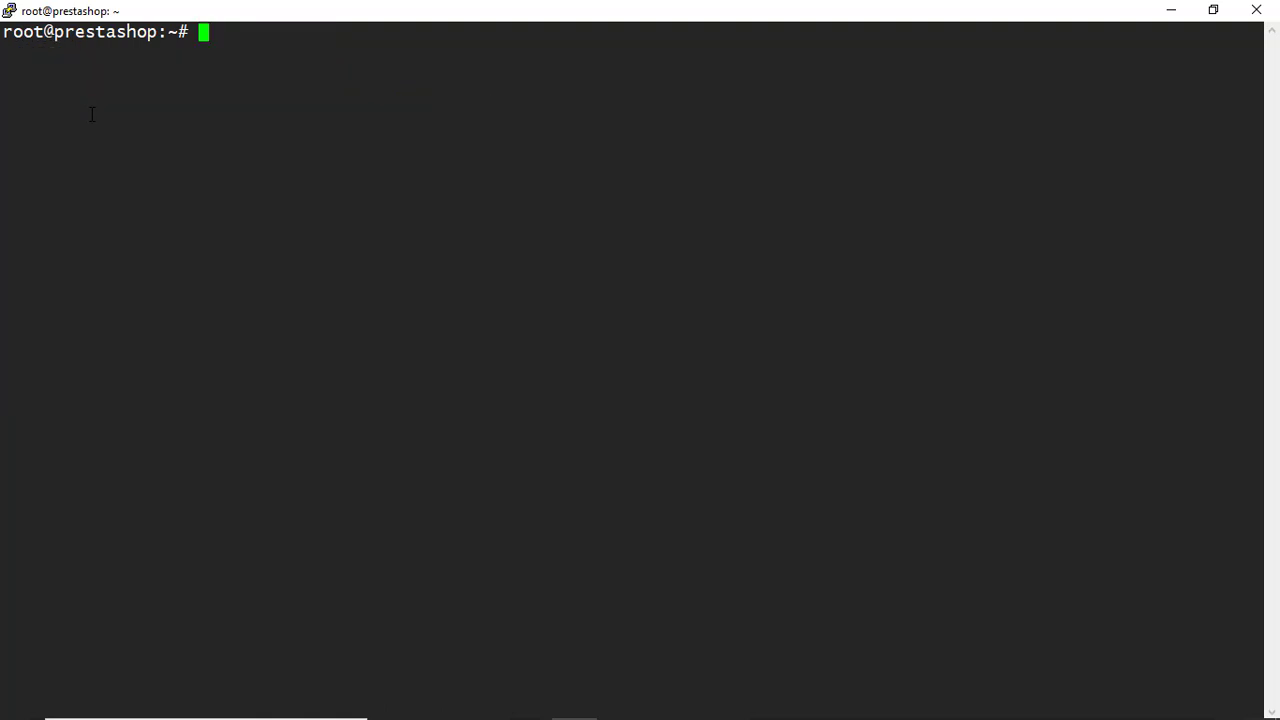
pyautogui.write('systemc')
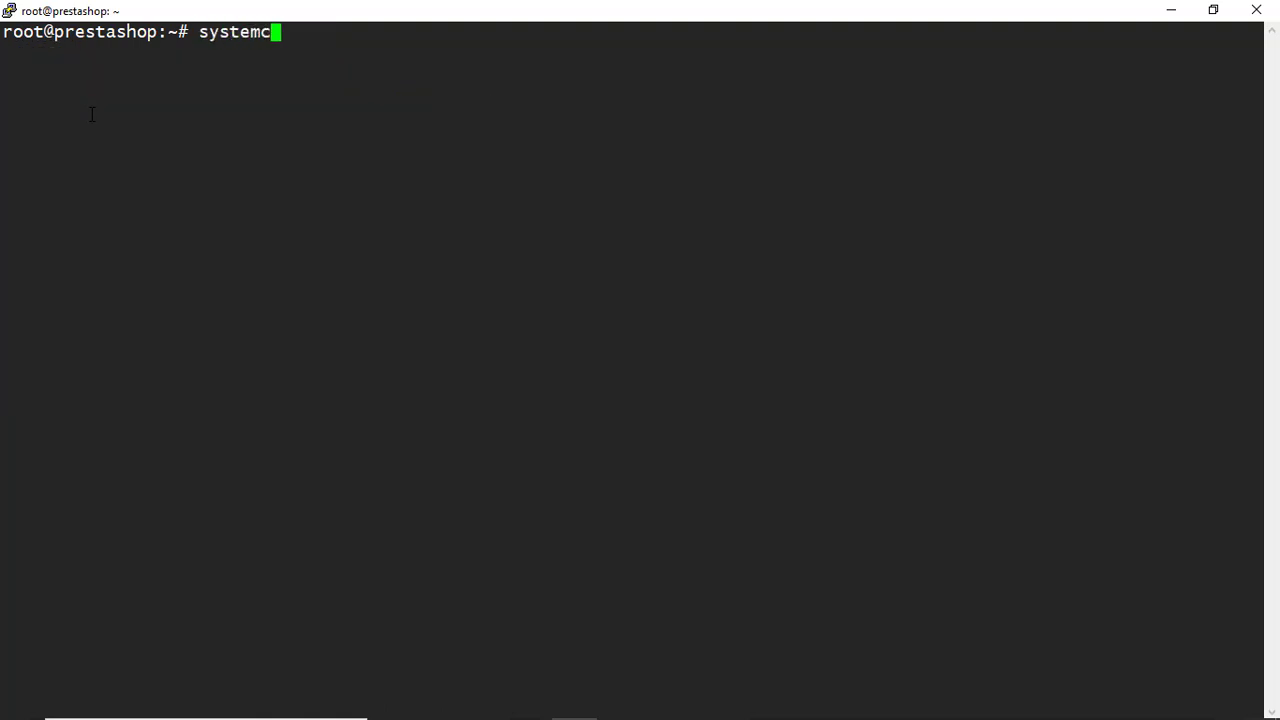
pyautogui.write('tl restart ')
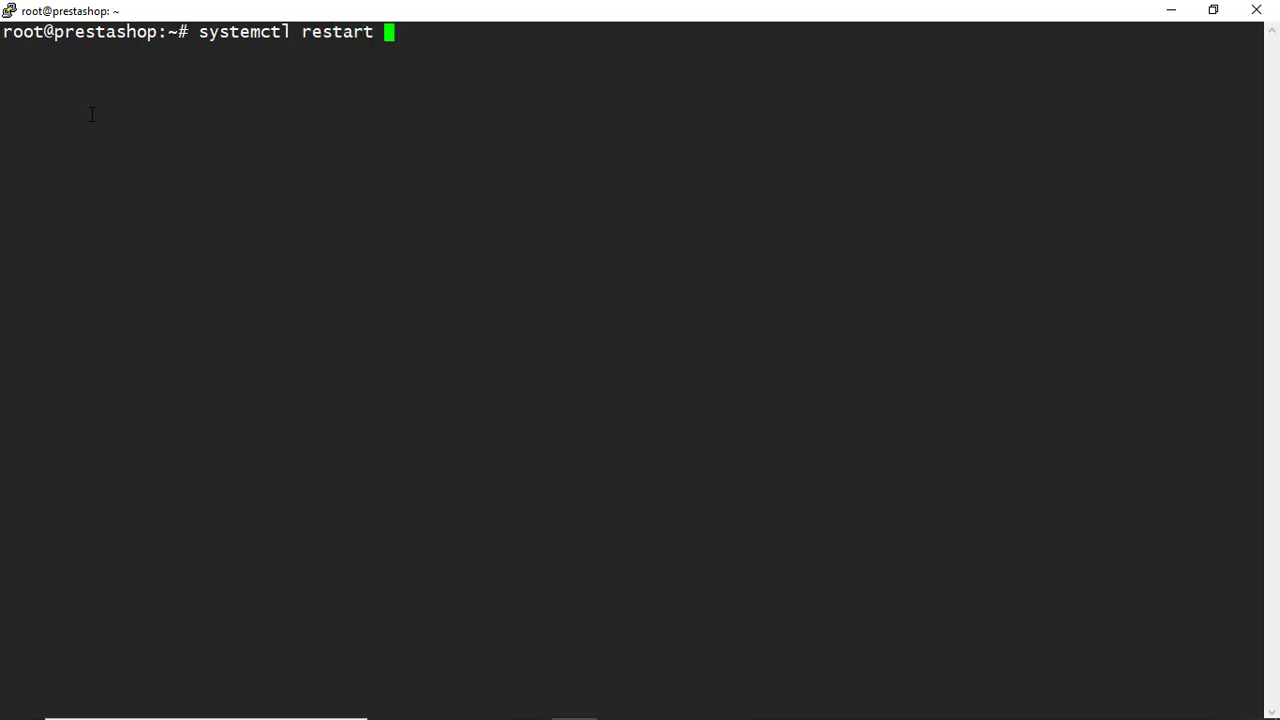
pyautogui.write('apache2')
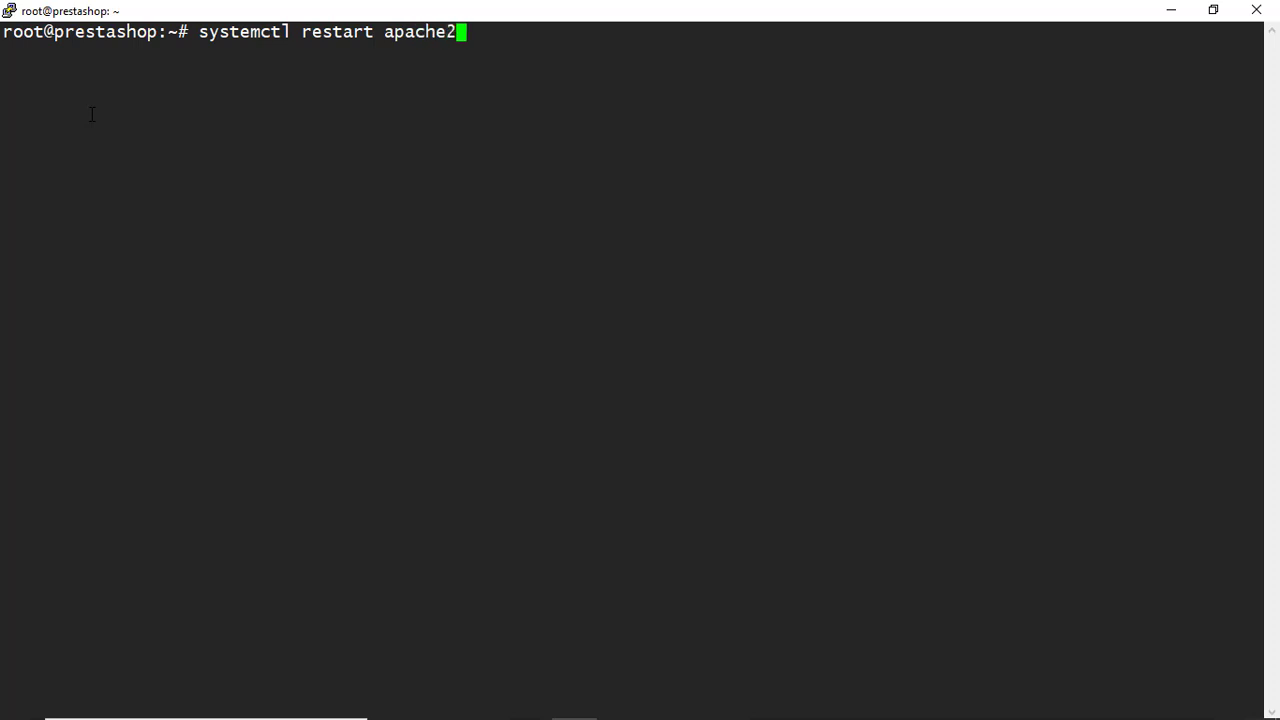
pyautogui.press('Return')
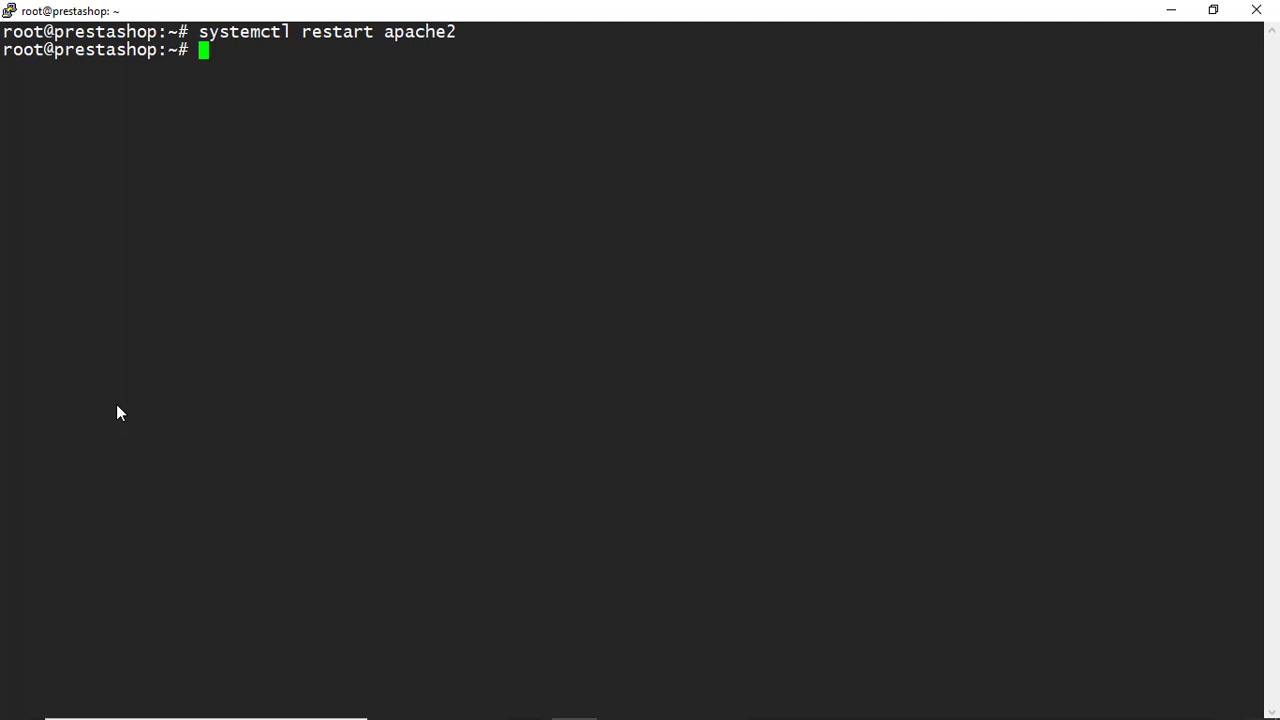
pyautogui.hotkey('alt', 'Tab')
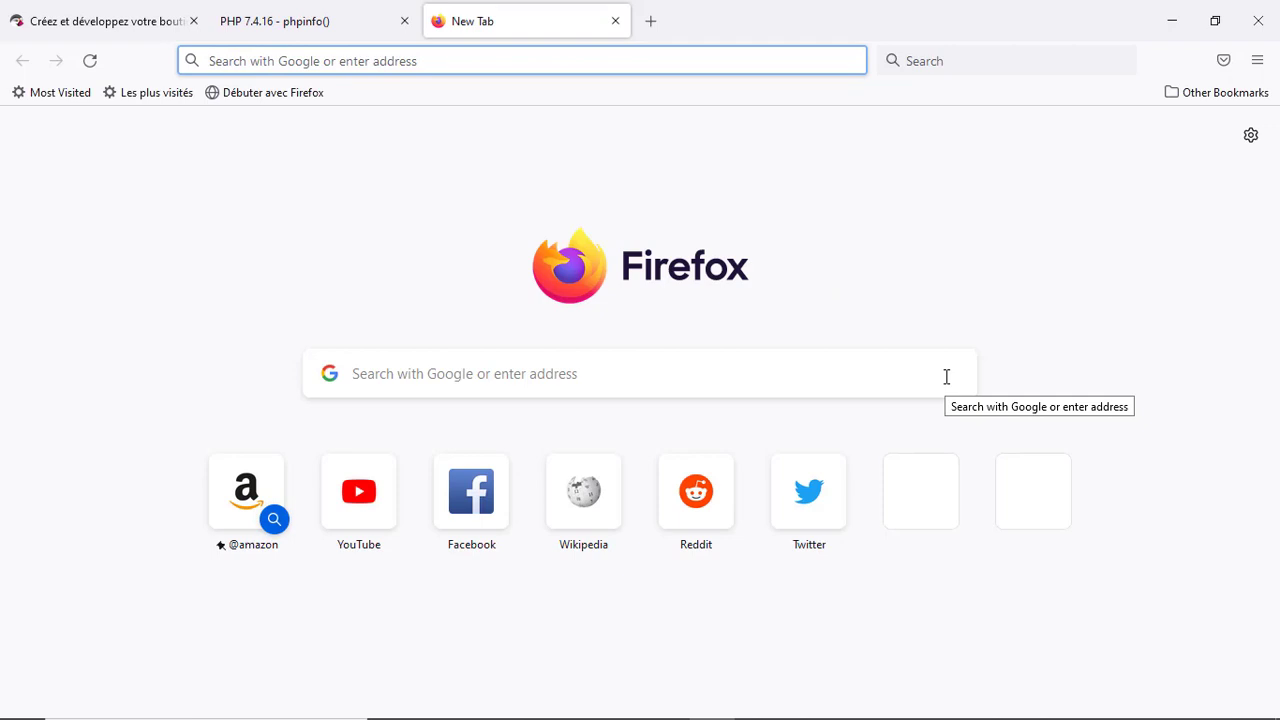
pyautogui.write('htt')
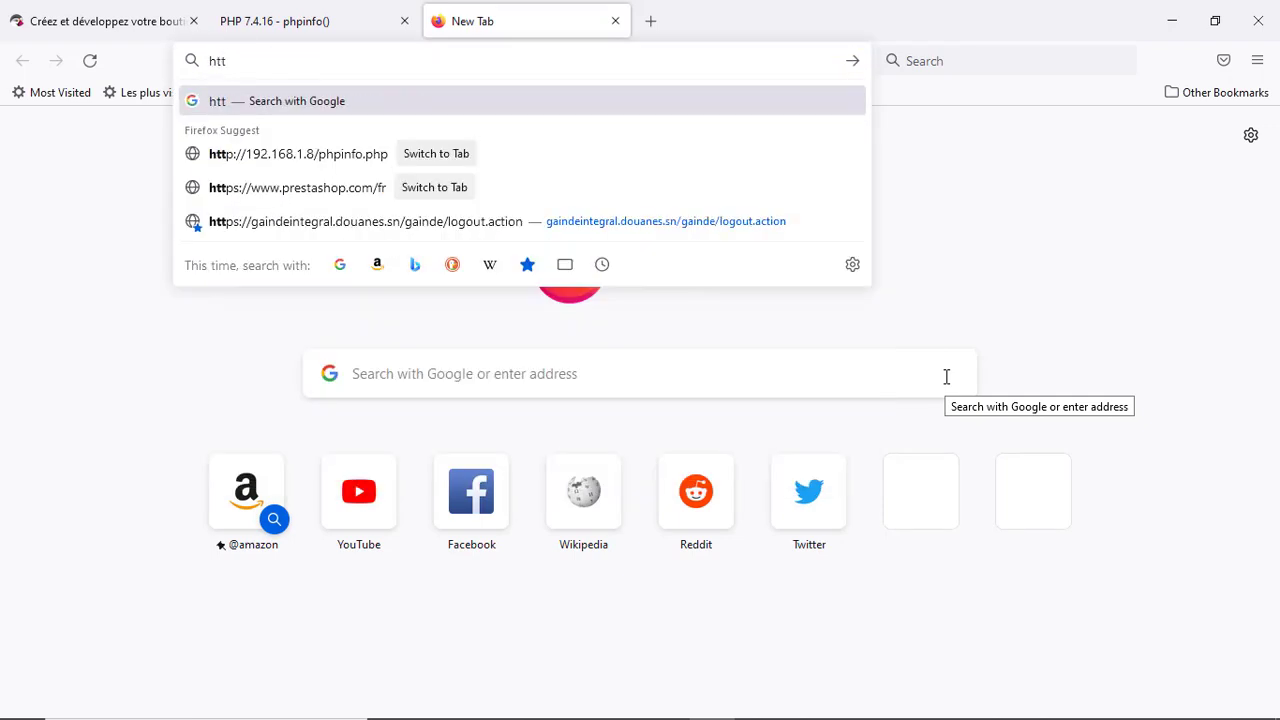
pyautogui.write('ps')
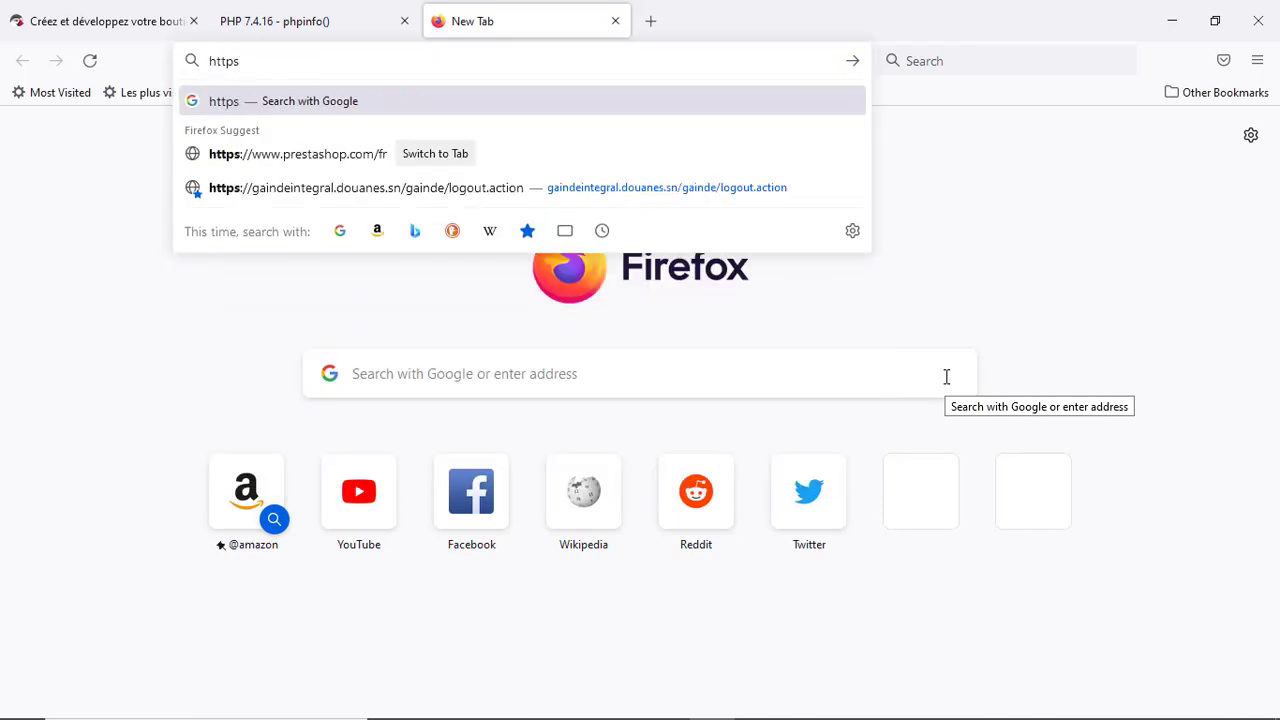
pyautogui.write('://')
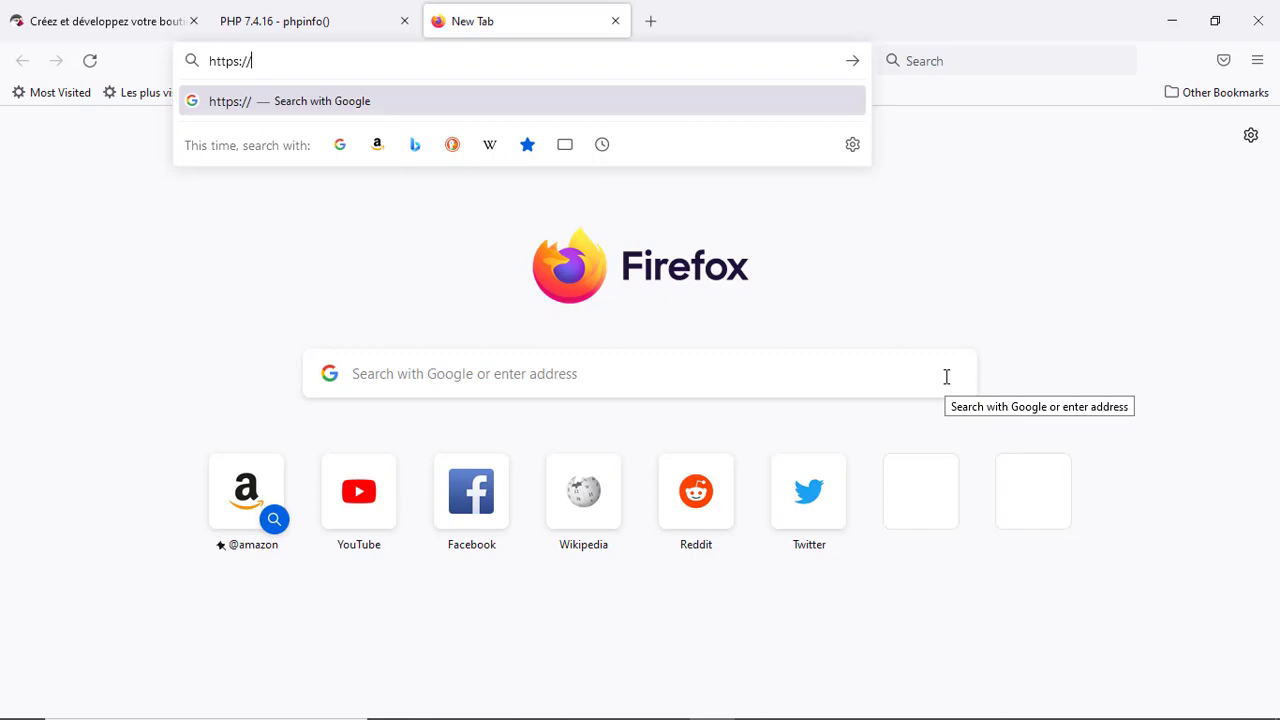
pyautogui.write('presta')
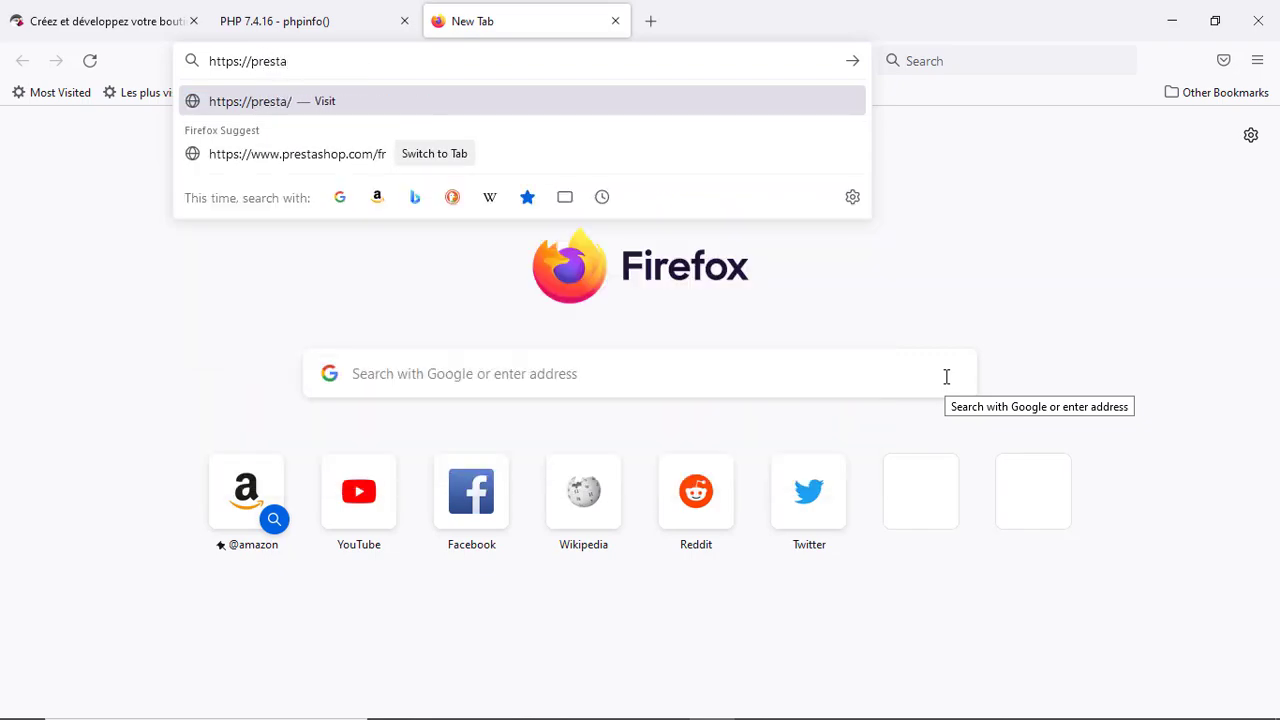
pyautogui.write('shop.la')
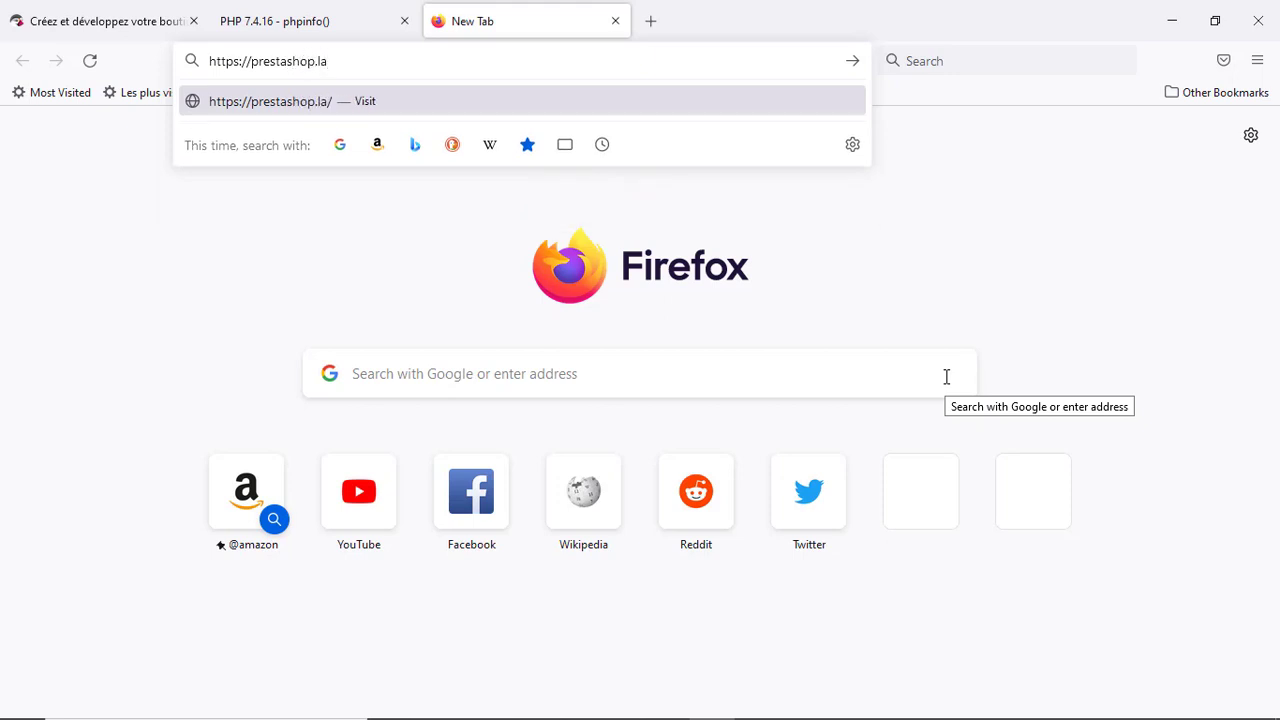
pyautogui.write('n')
pyautogui.press('Return')
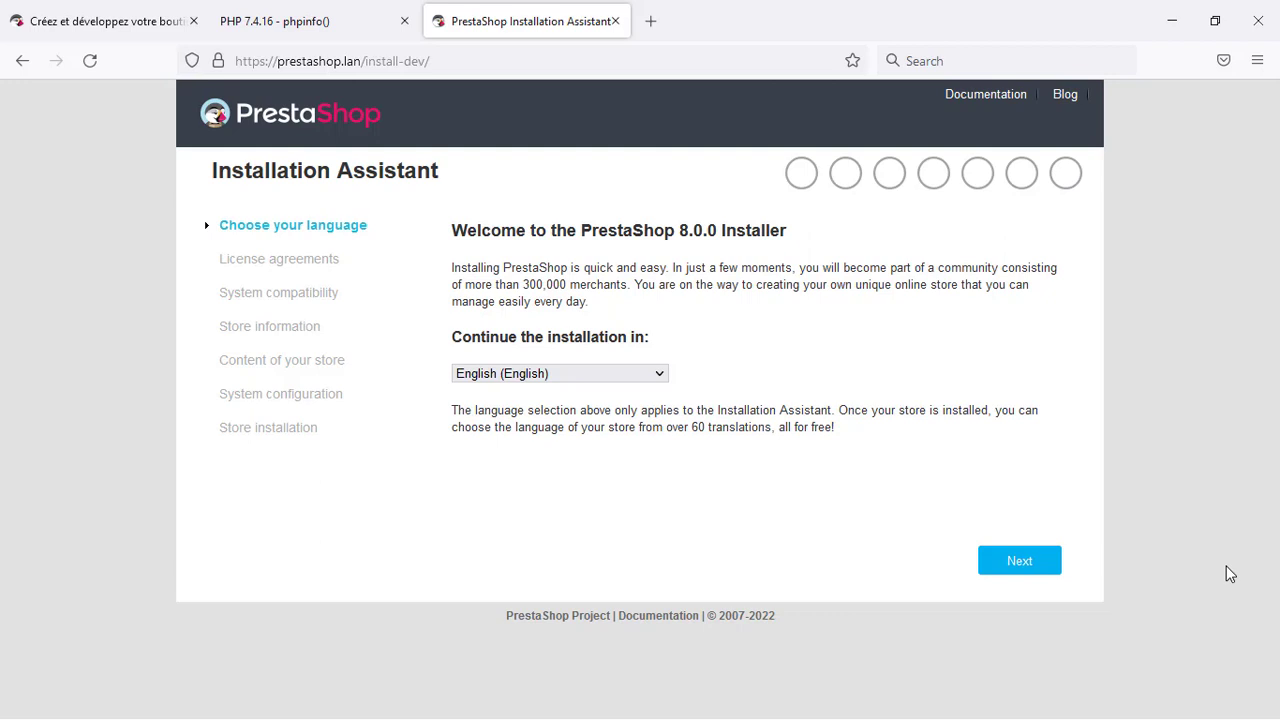
# Switch the installer language to Français and accept the licence terms and conditions
pyautogui.click(593, 374)
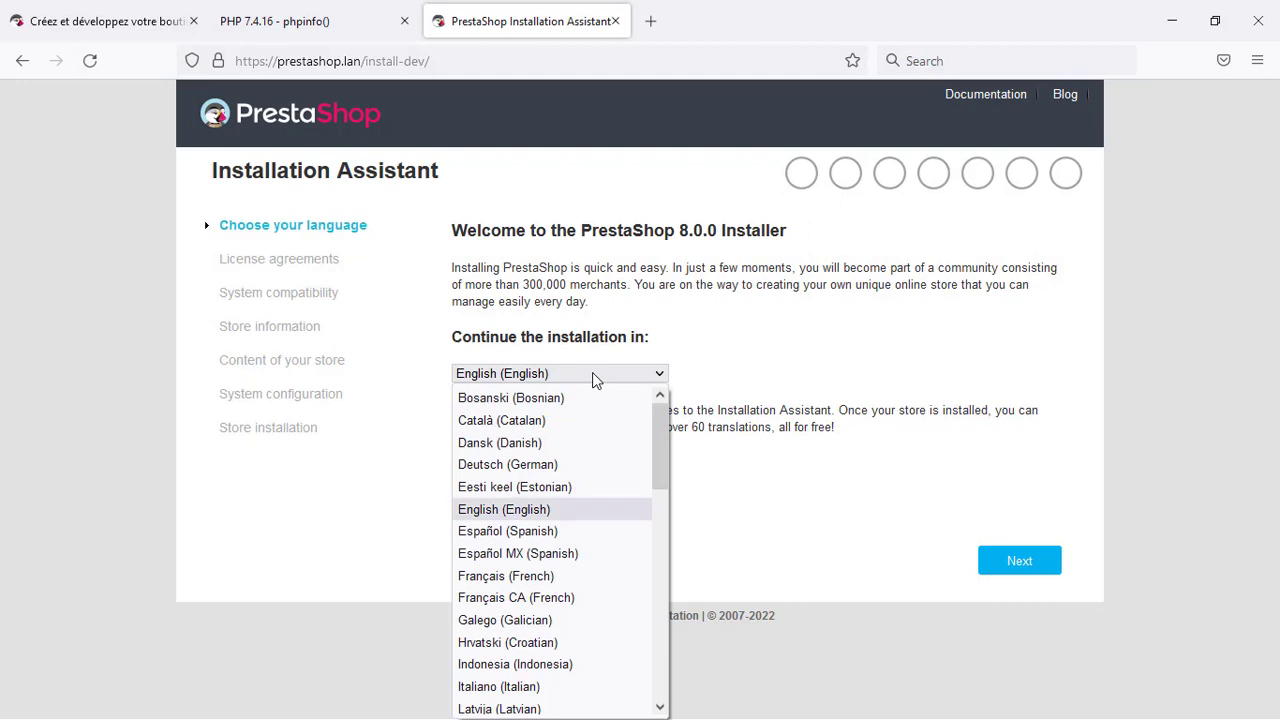
pyautogui.click(586, 584)
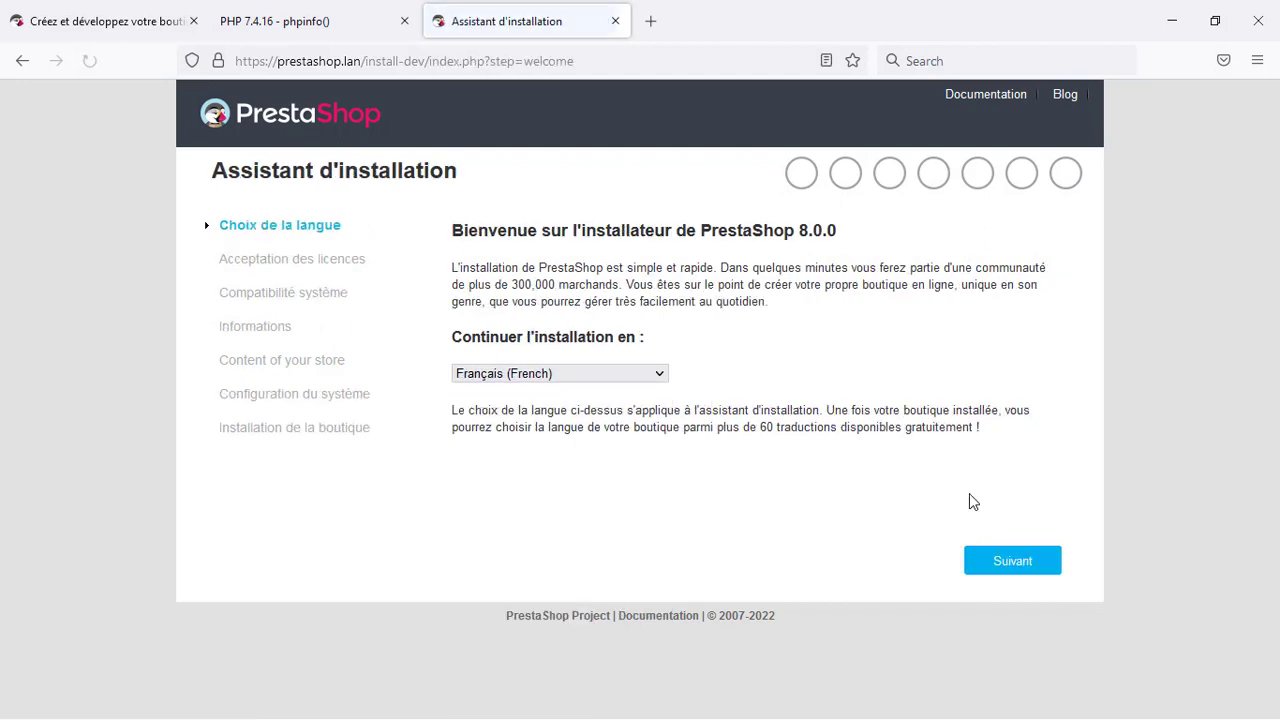
pyautogui.click(1017, 560)
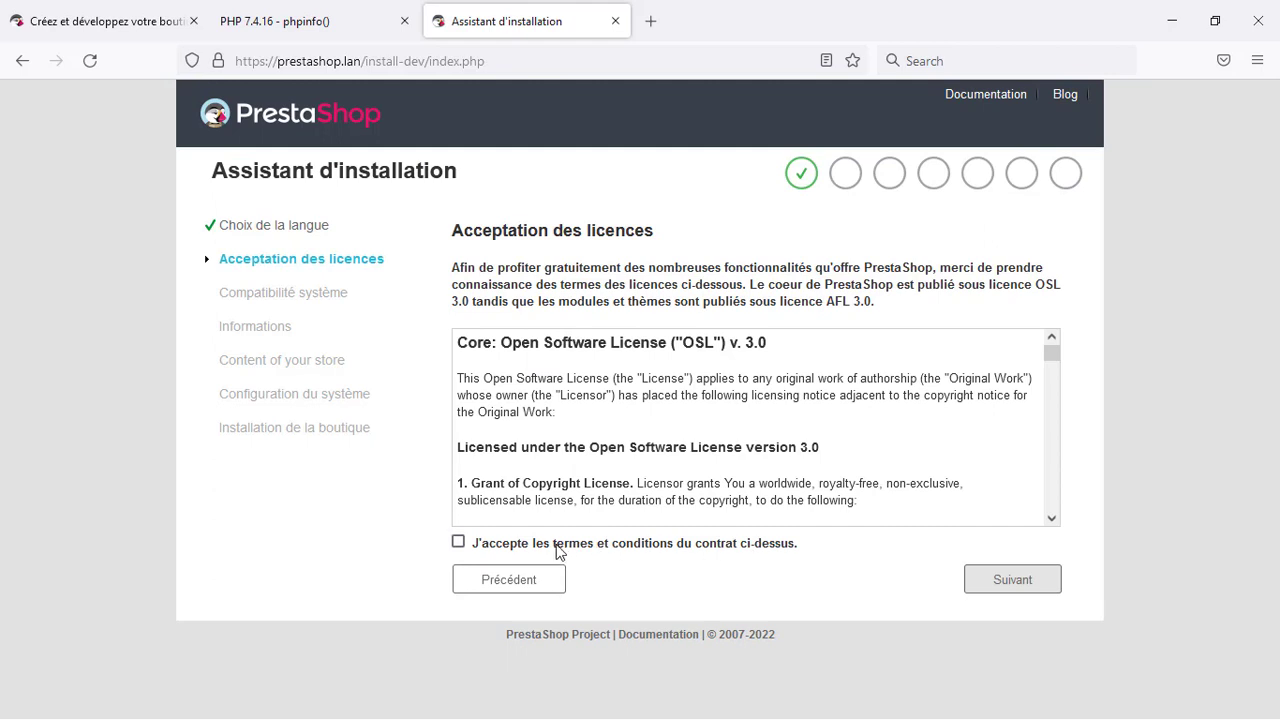
pyautogui.click(459, 543)
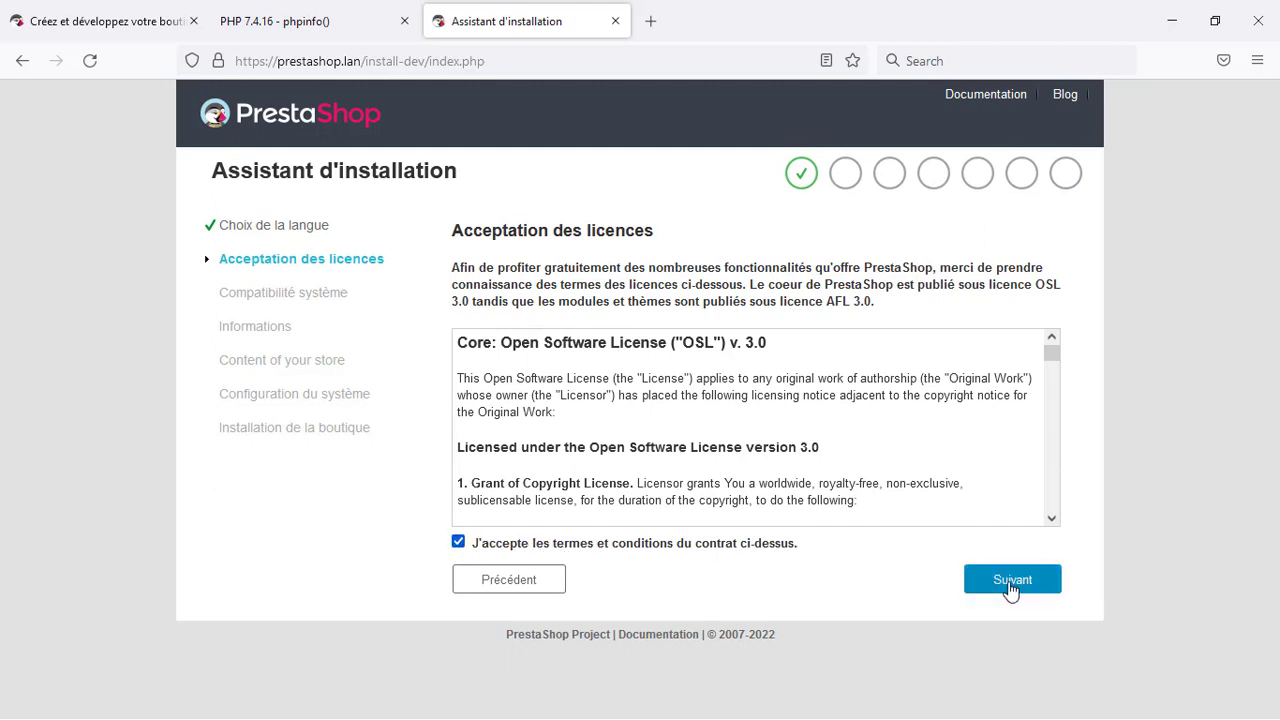
pyautogui.click(1011, 581)
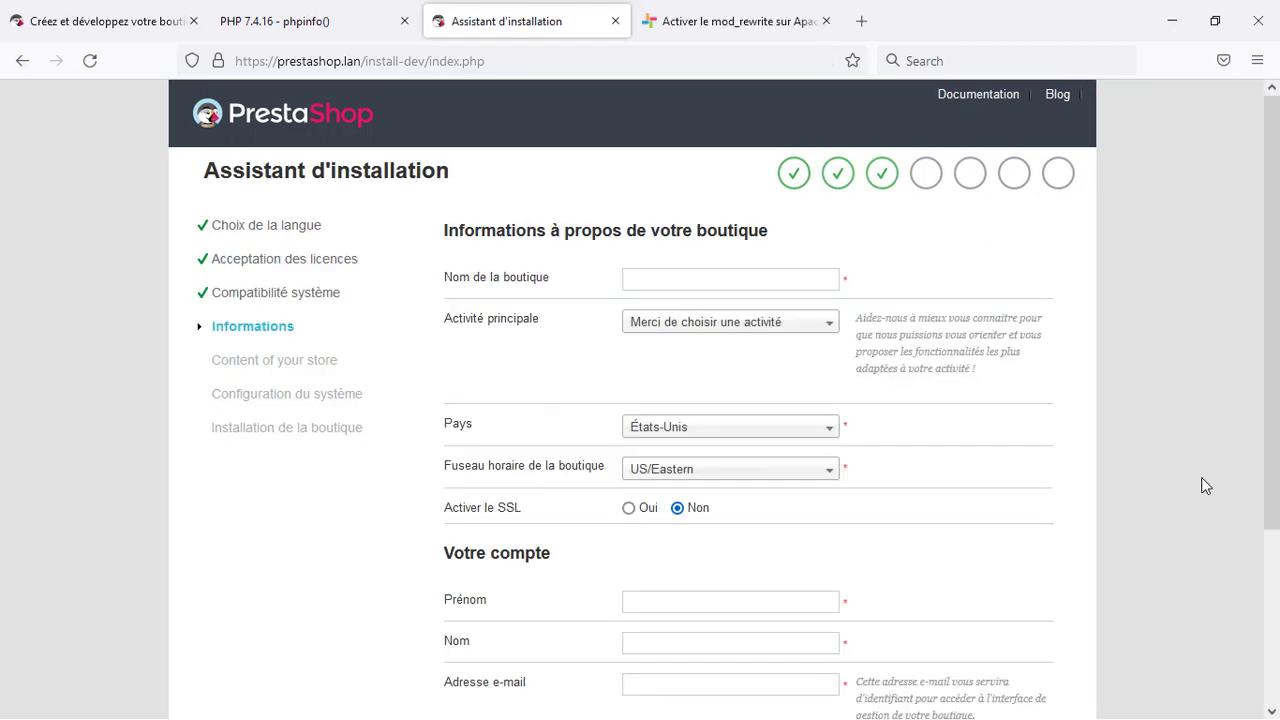
# Name the store prestashop.lan, with activity Informatique et logiciels, country Sénégal, and SSL enabled
pyautogui.click(752, 277)
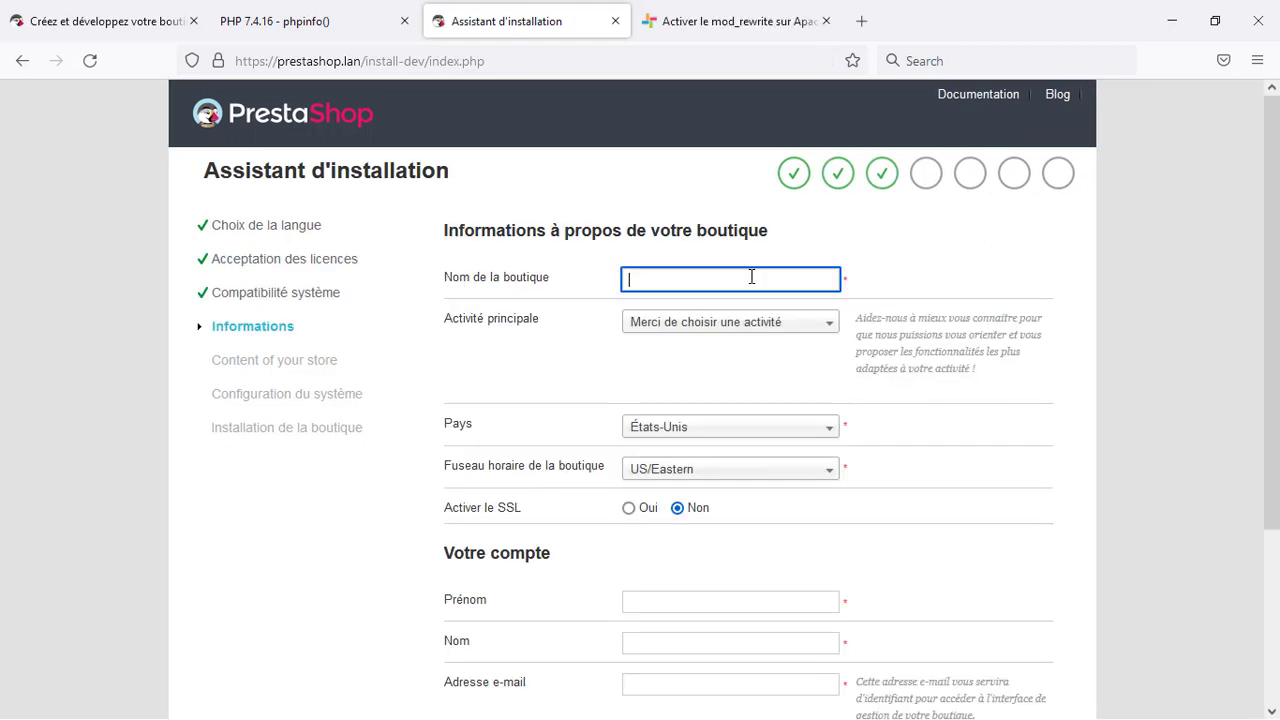
pyautogui.write('prestashop.lan')
pyautogui.click(757, 326)
pyautogui.scroll(-3, 793, 490)
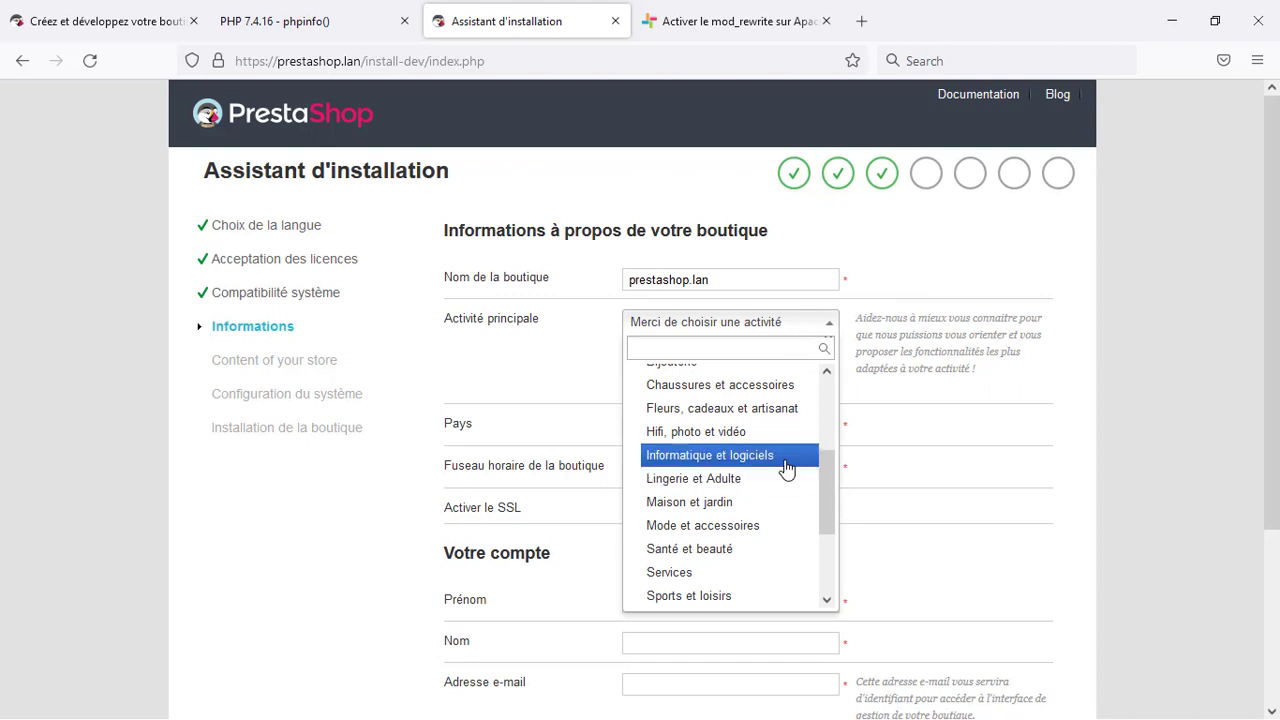
pyautogui.click(786, 466)
pyautogui.scroll(-2, 1150, 379)
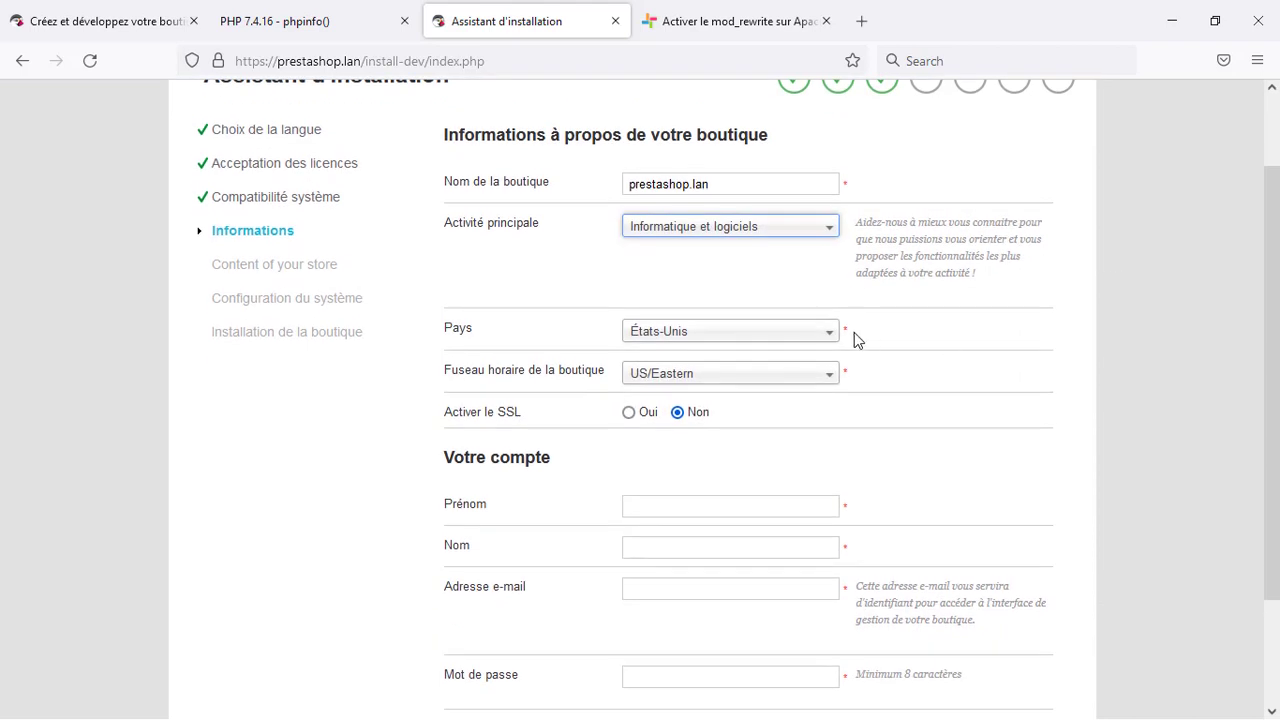
pyautogui.click(794, 336)
pyautogui.write('S')
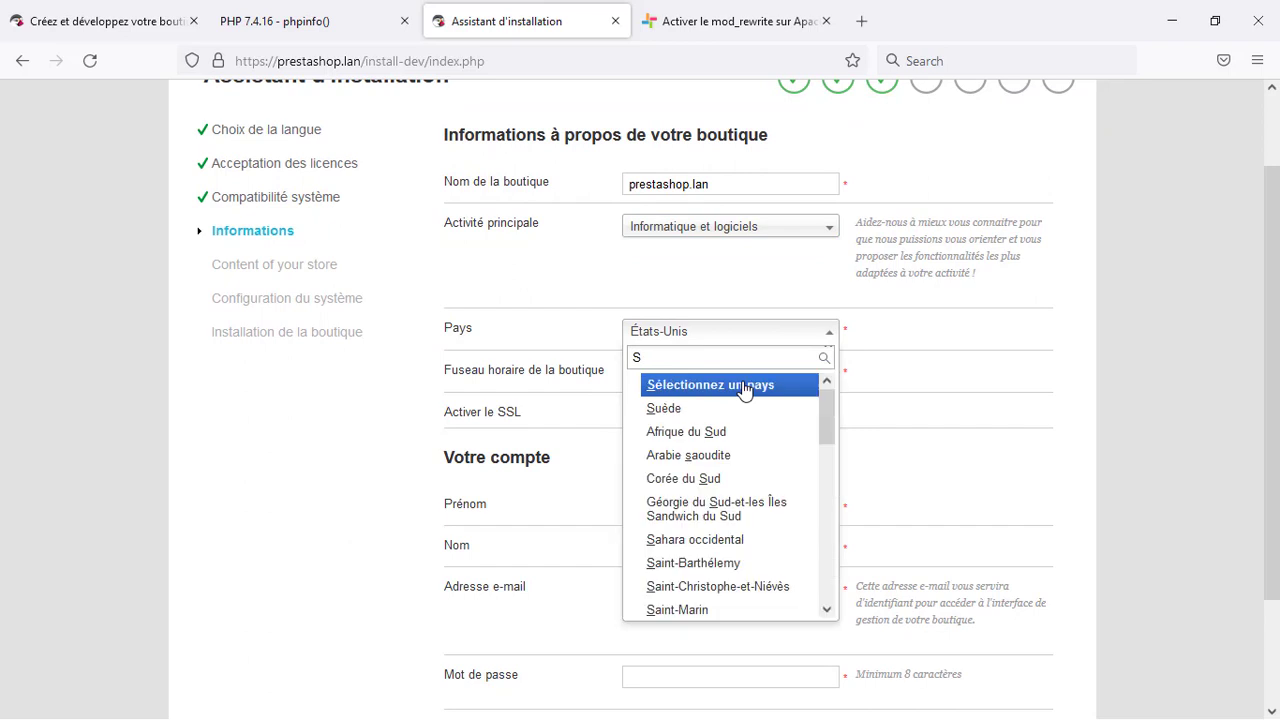
pyautogui.write('é')
pyautogui.click(694, 412)
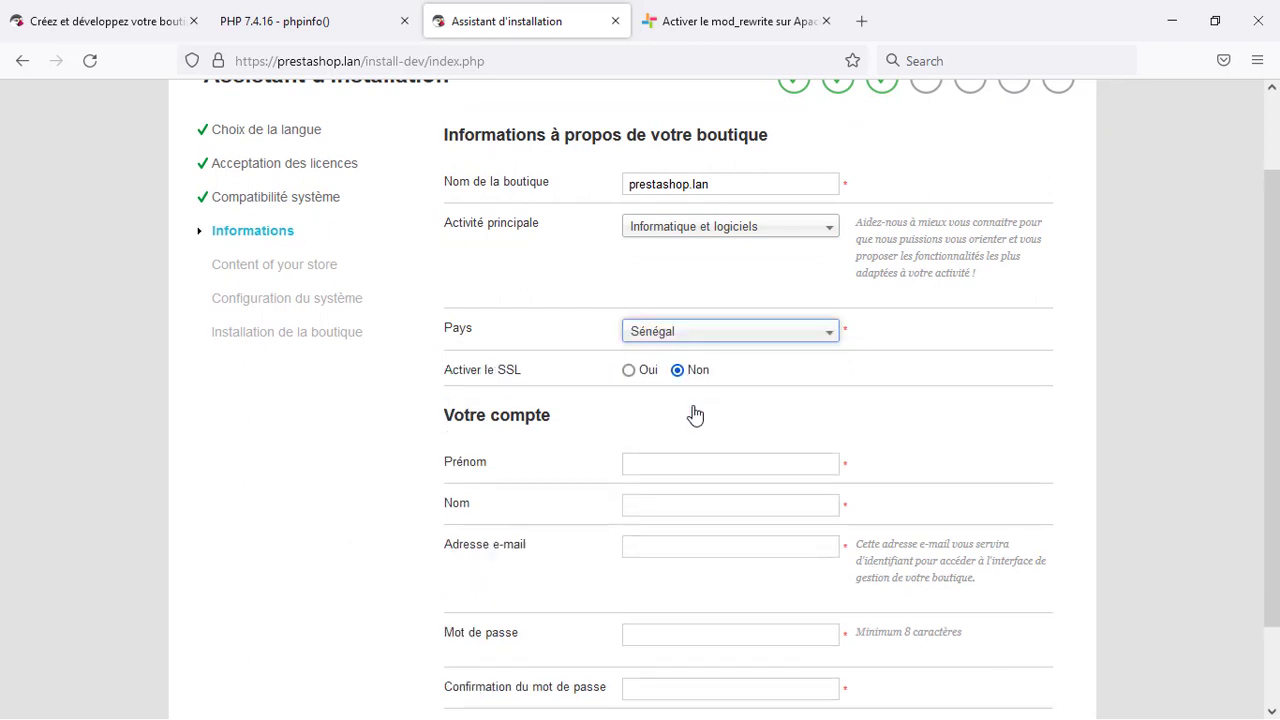
pyautogui.click(630, 372)
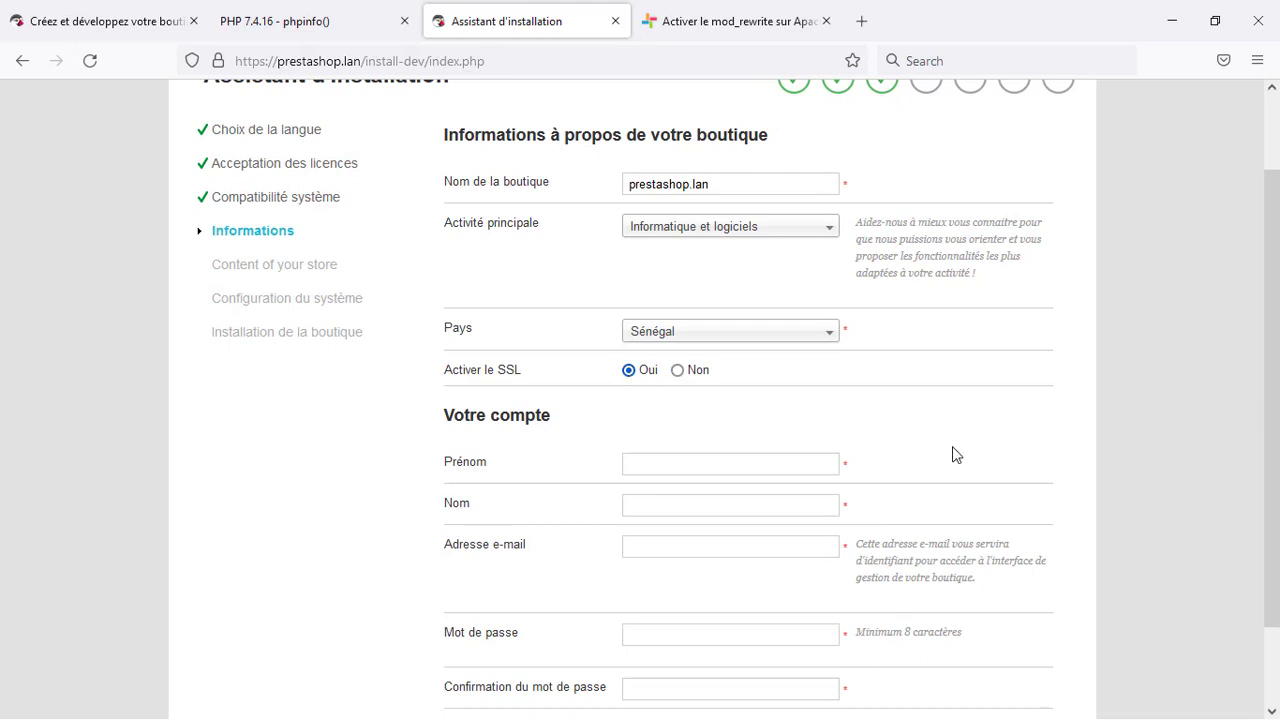
pyautogui.scroll(-2, 956, 454)
# Enter the admin's first name, last name and e-mail, paste the generated password, and continue
pyautogui.click(722, 365)
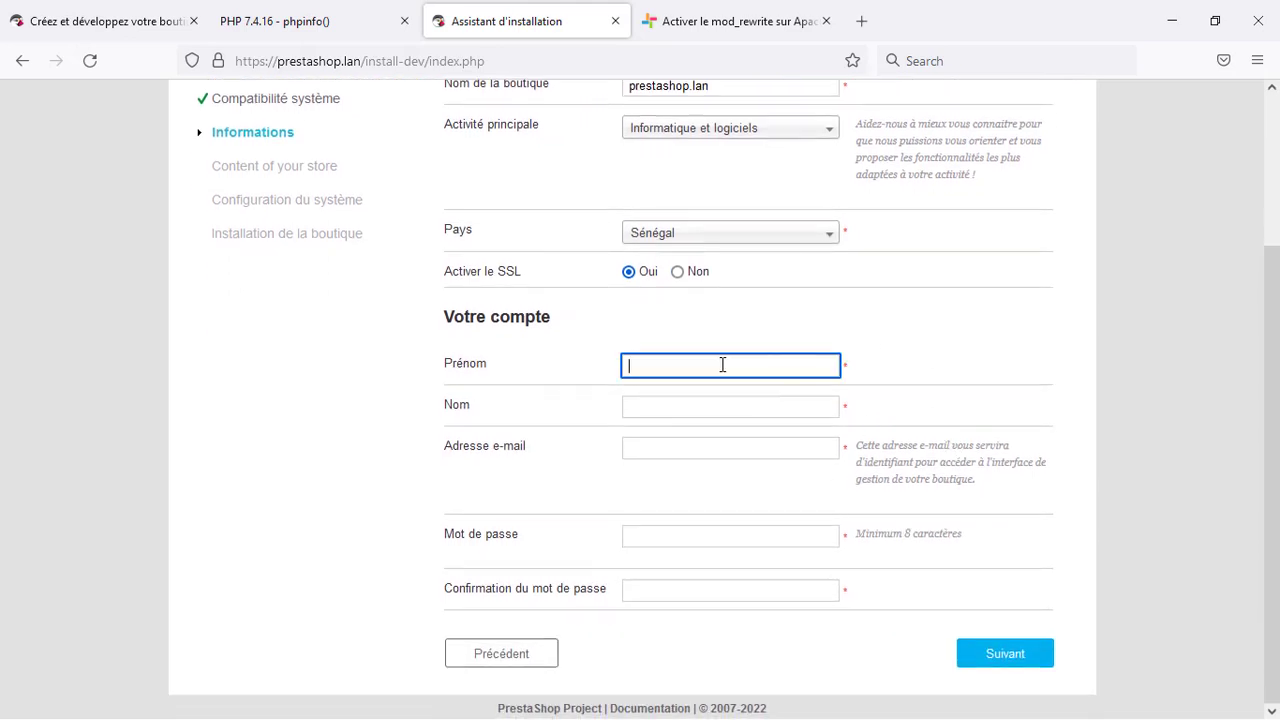
pyautogui.press('Tab')
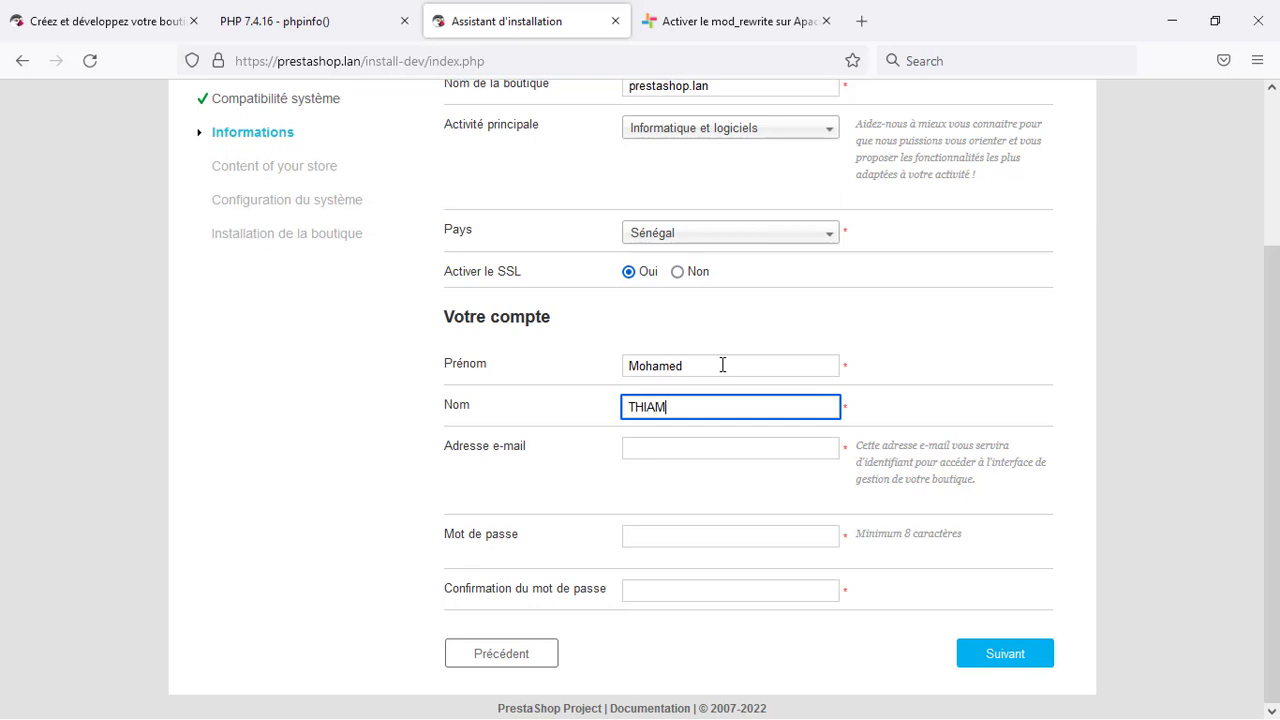
pyautogui.press('Tab')
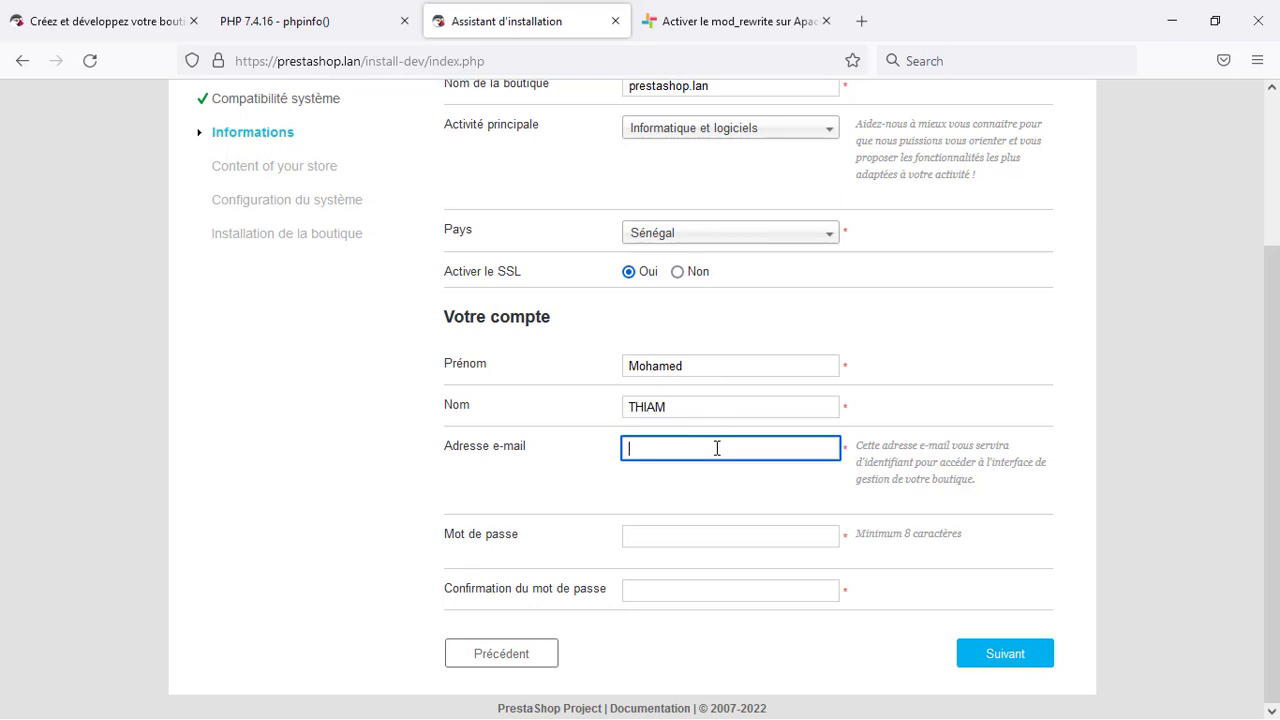
pyautogui.click(694, 536)
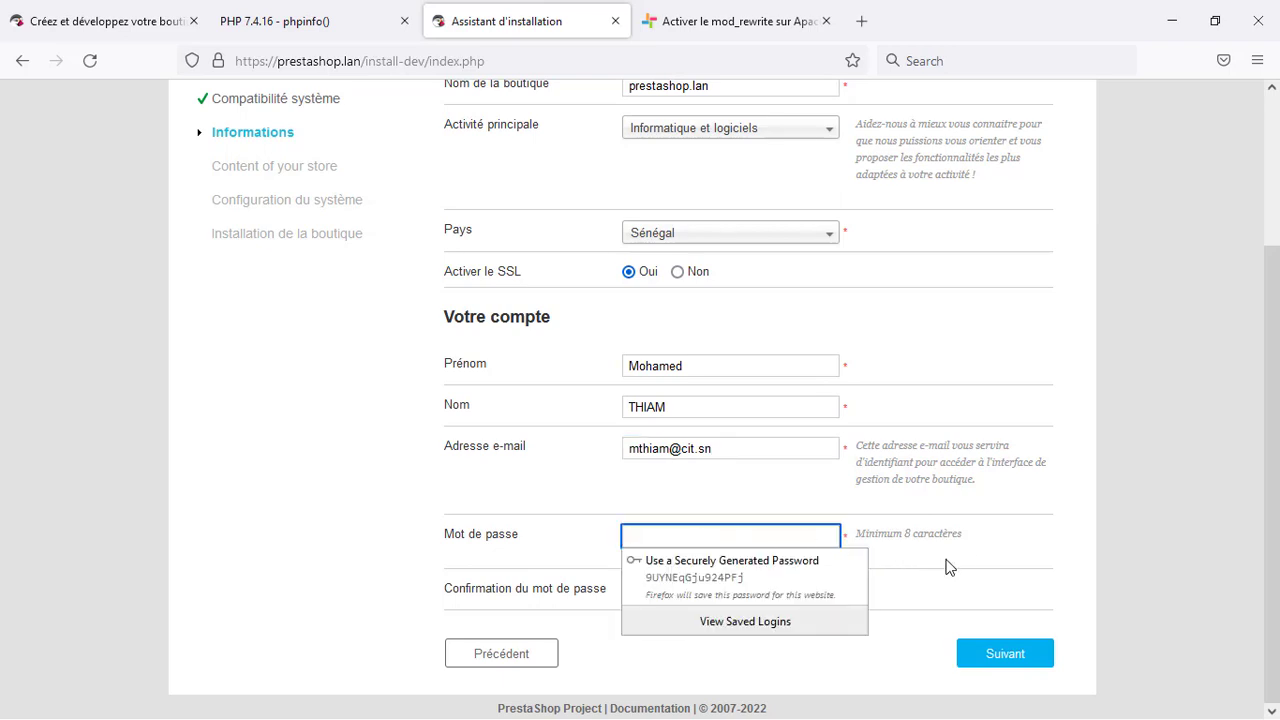
pyautogui.hotkey('ctrl', 'v')
pyautogui.press('Tab')
pyautogui.hotkey('ctrl', 'v')
pyautogui.click(1003, 663)
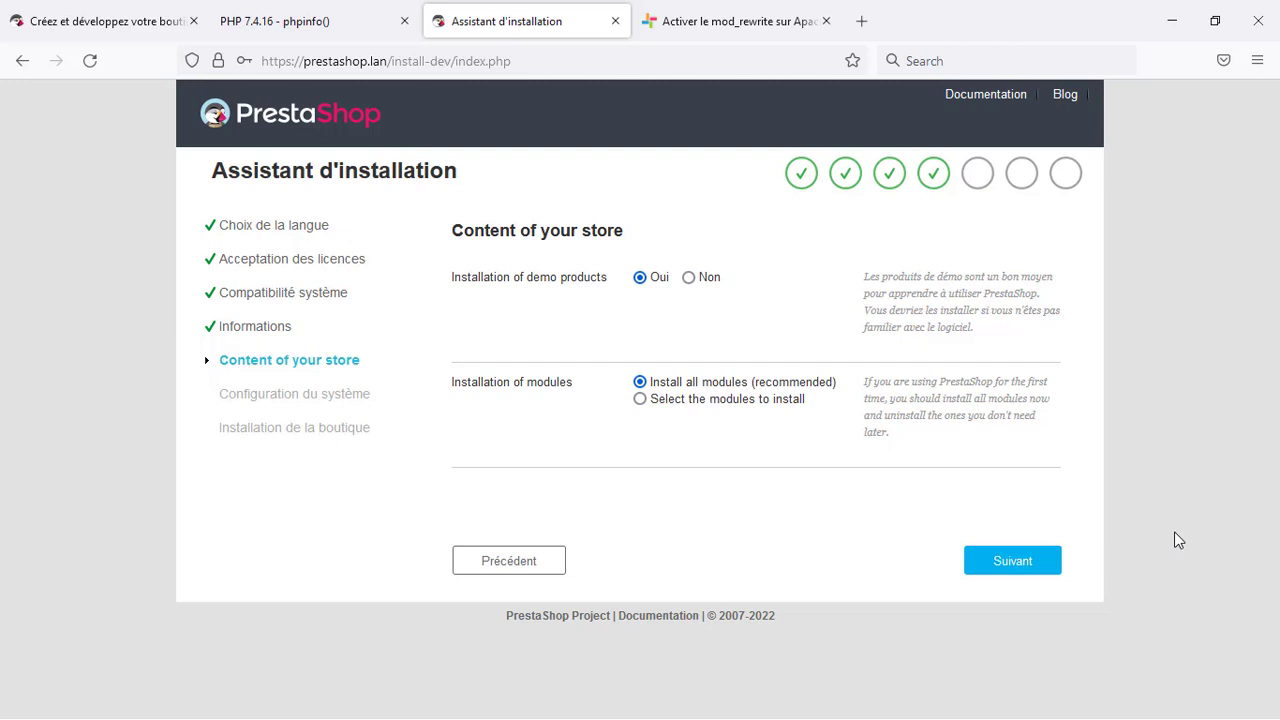
# Keep default store content, set database user prestashopuser with its password, and test the connection
pyautogui.click(1047, 565)
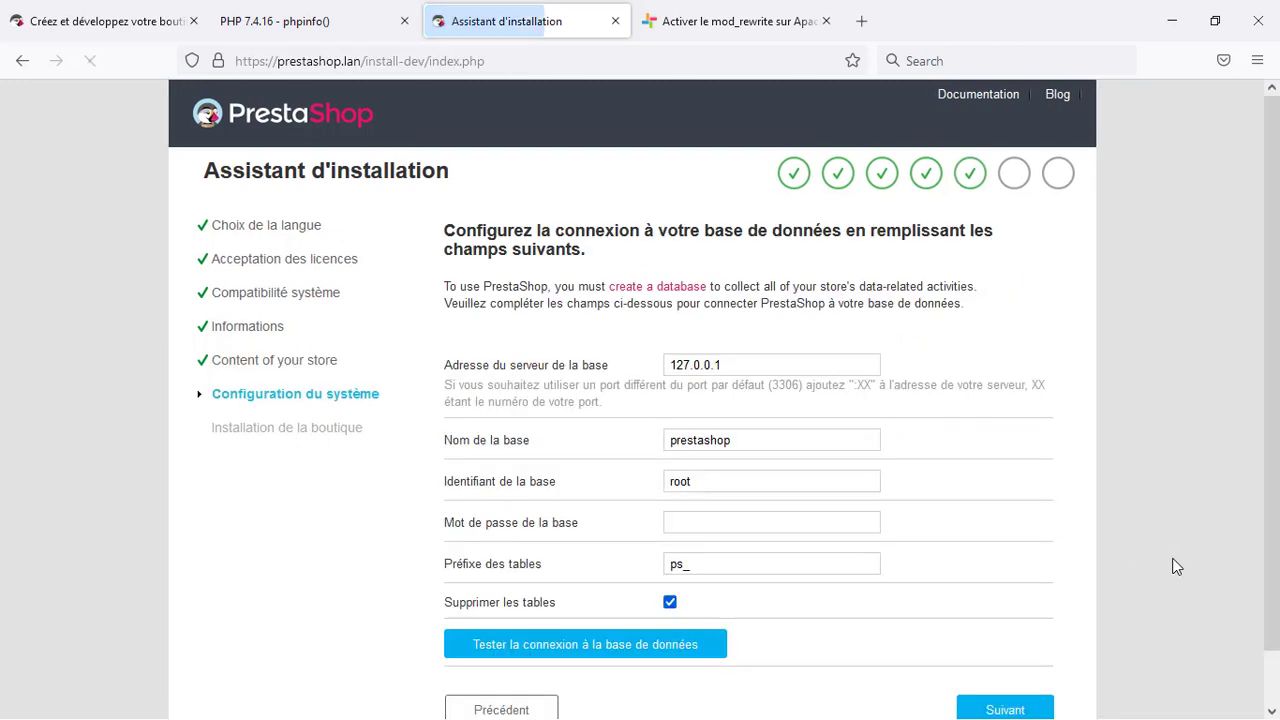
pyautogui.scroll(-1, 1185, 560)
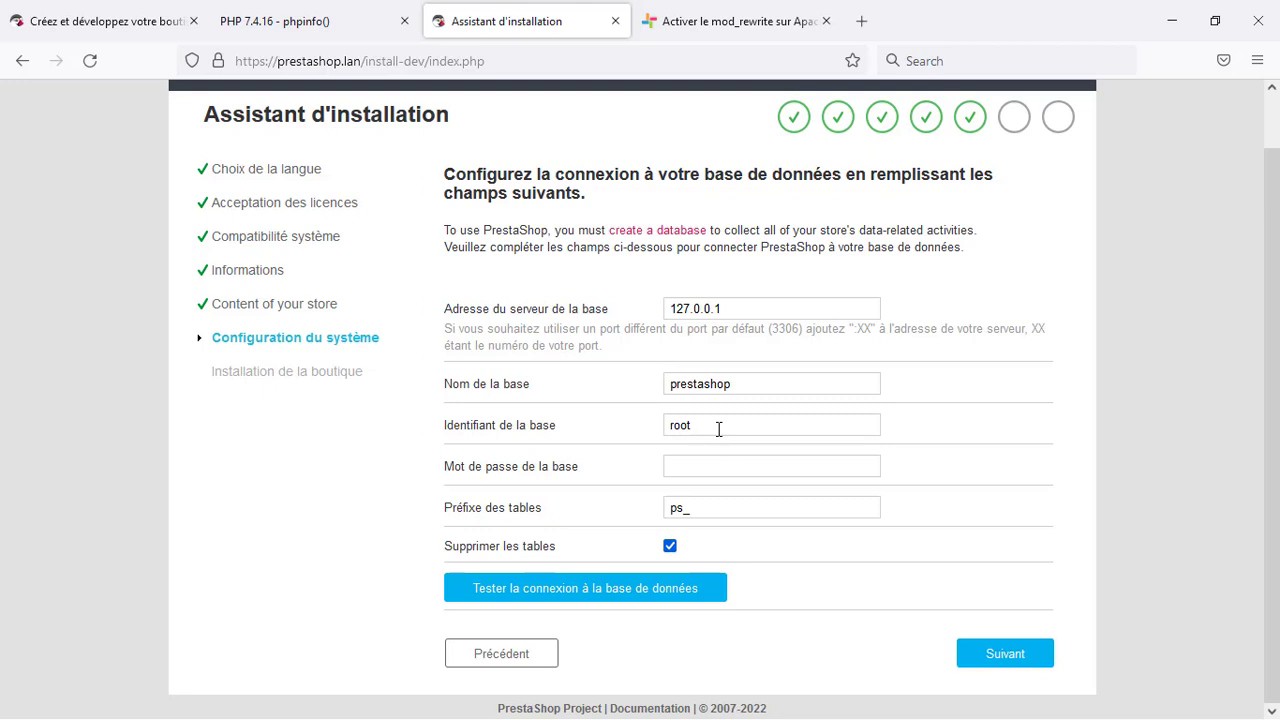
pyautogui.moveTo(718, 429); pyautogui.dragTo(666, 428)
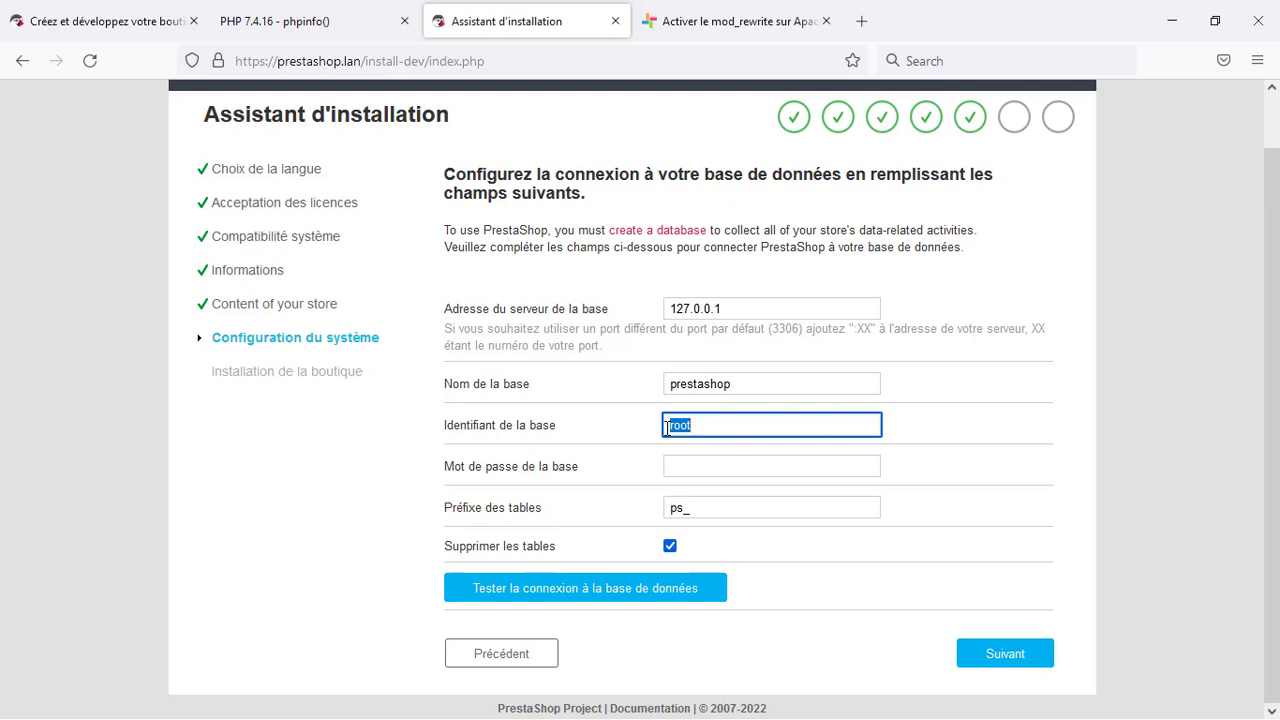
pyautogui.write('prestashopuser')
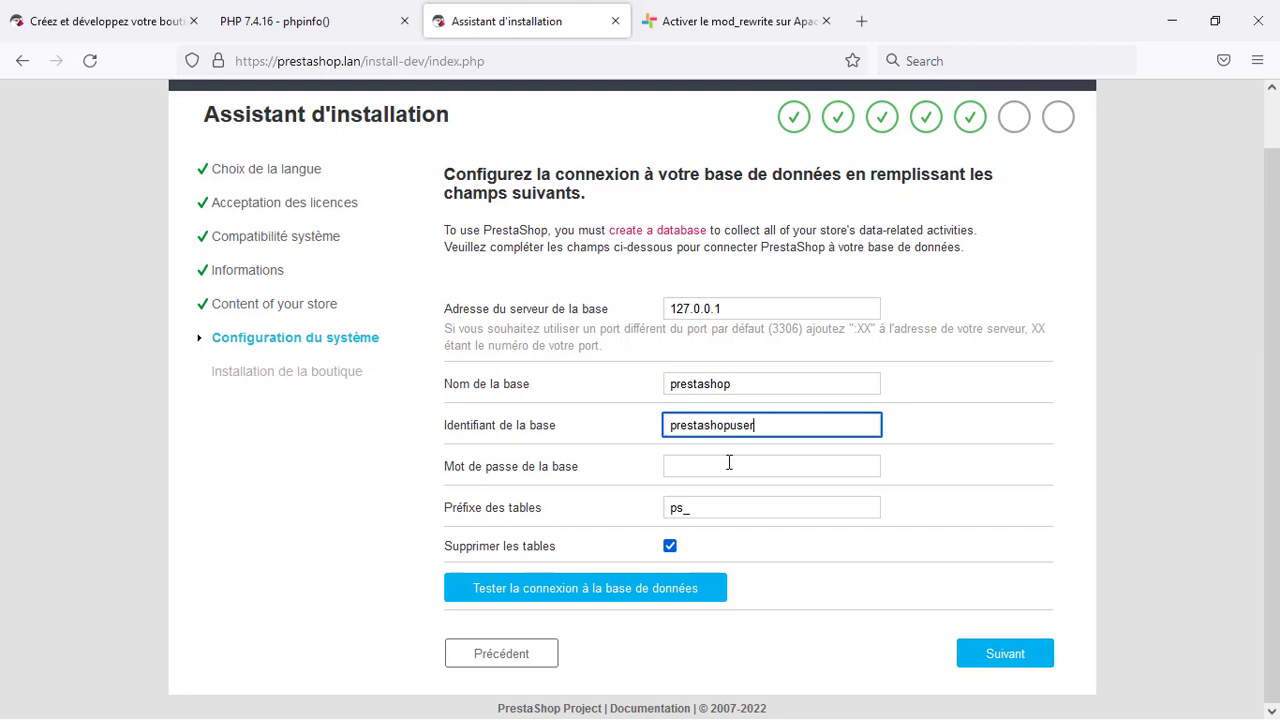
pyautogui.click(729, 463)
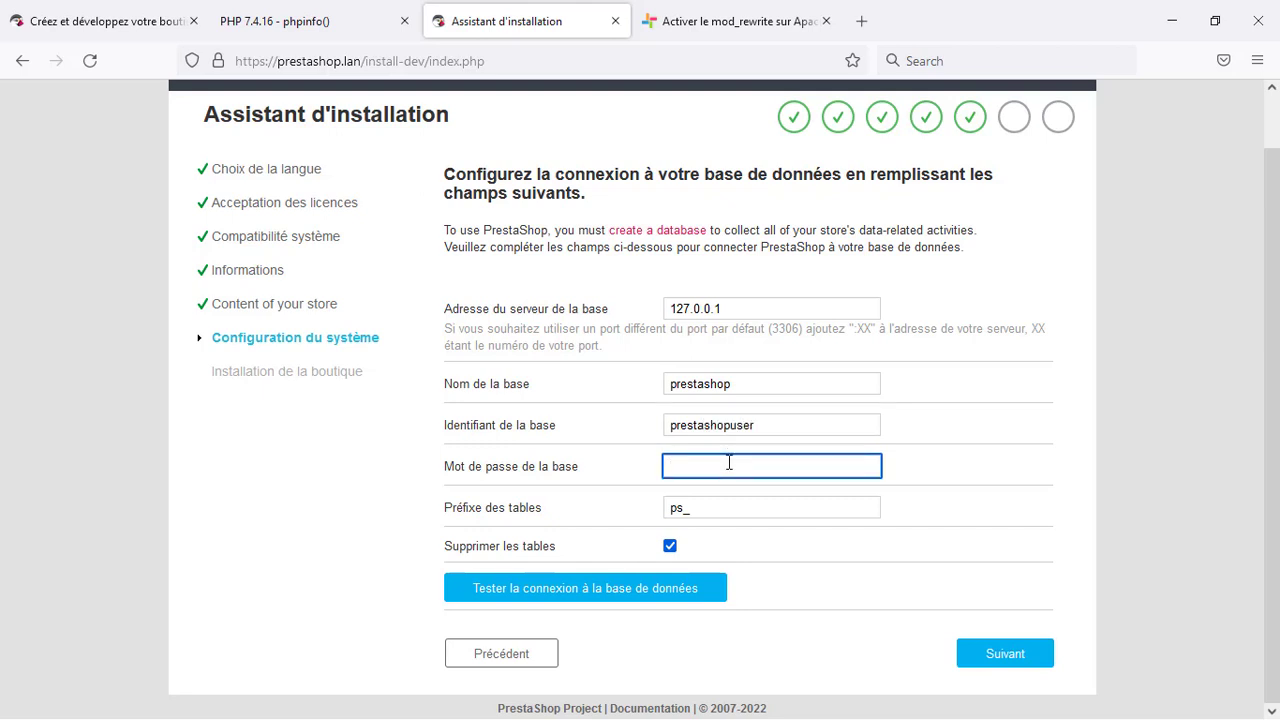
pyautogui.hotkey('ctrl', 'v')
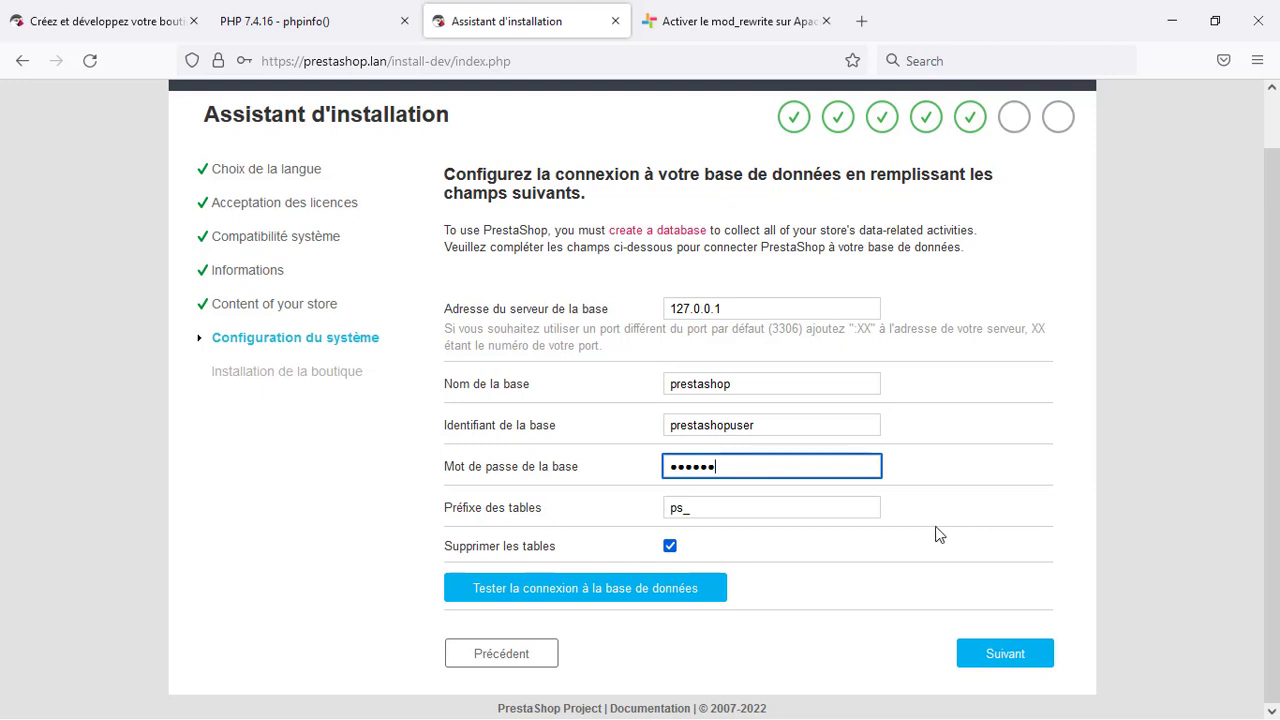
pyautogui.click(598, 592)
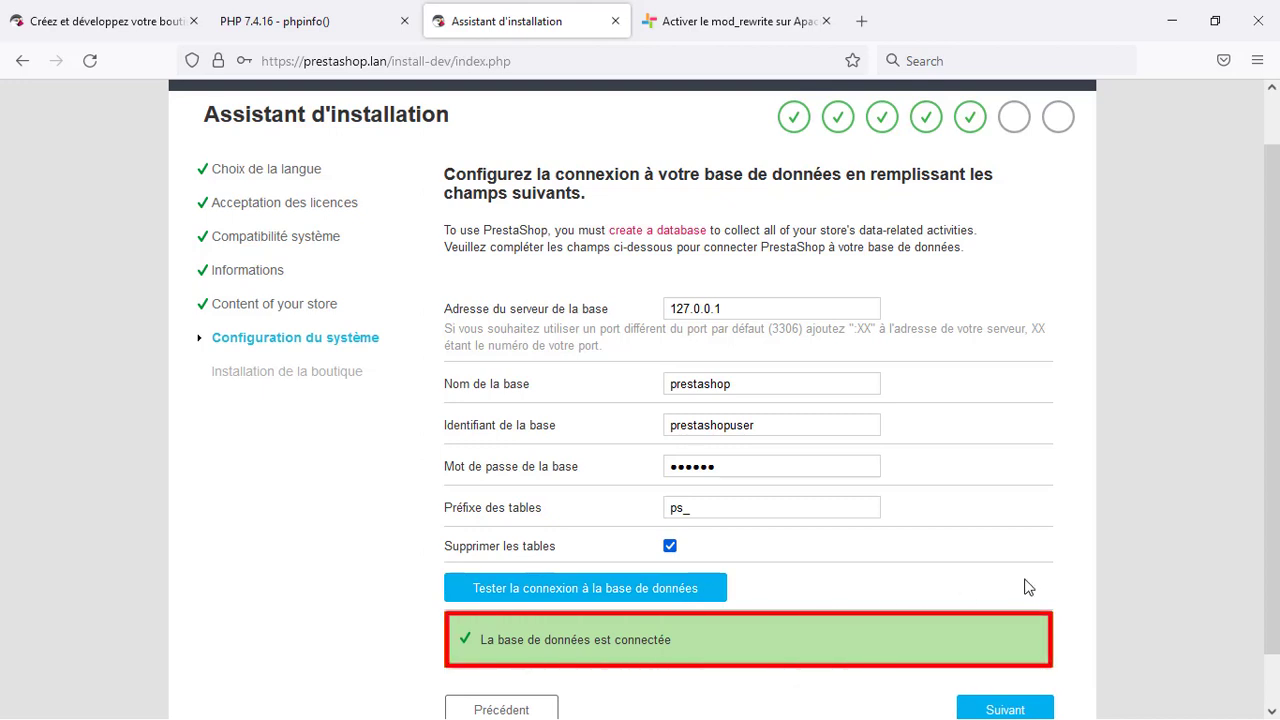
pyautogui.scroll(-1, 1026, 586)
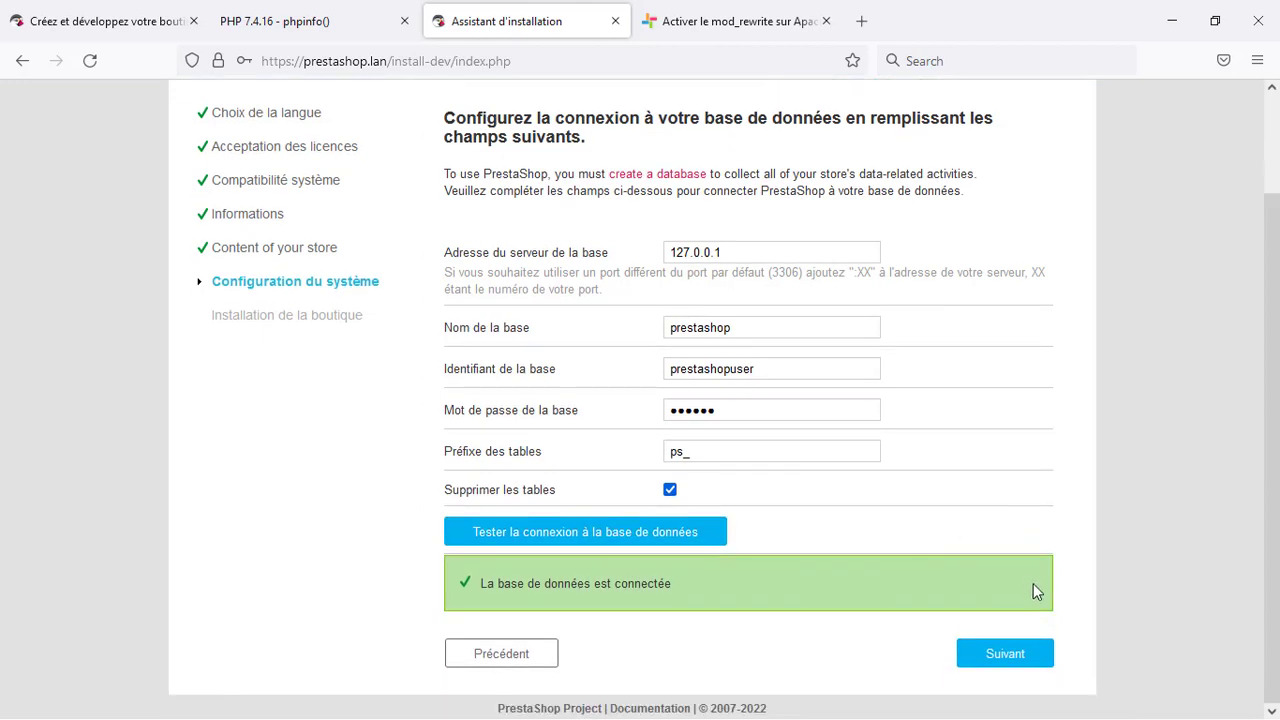
# Launch the store installation and wait until 'L'installation est finie !' appears
pyautogui.click(1022, 668)
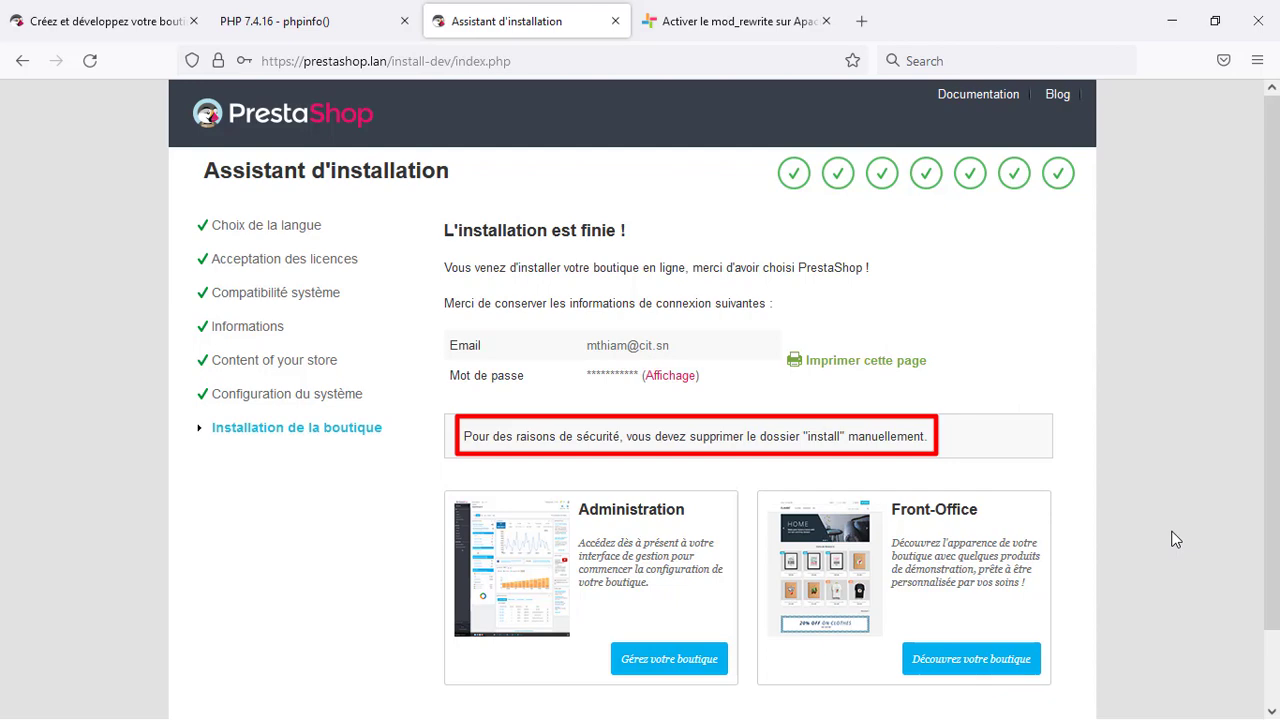
pyautogui.scroll(-2, 1175, 540)
pyautogui.scroll(2, 1171, 534)
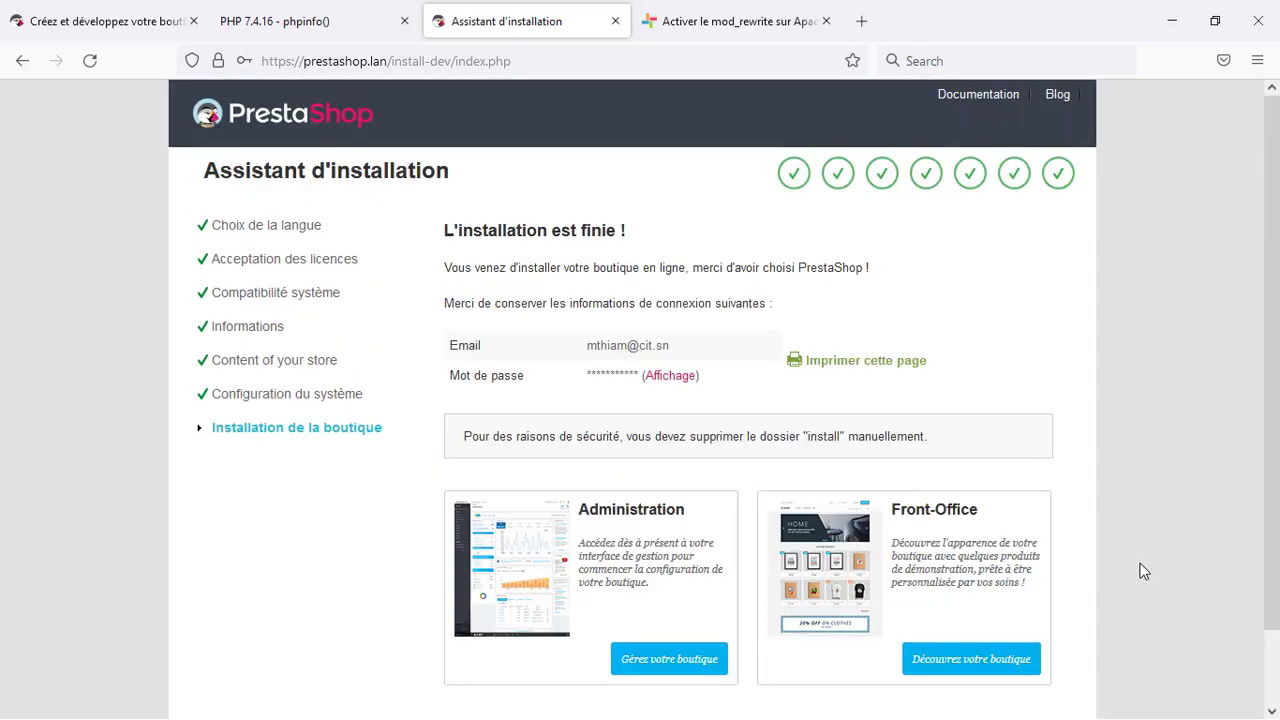
pyautogui.scroll(-2, 1143, 571)
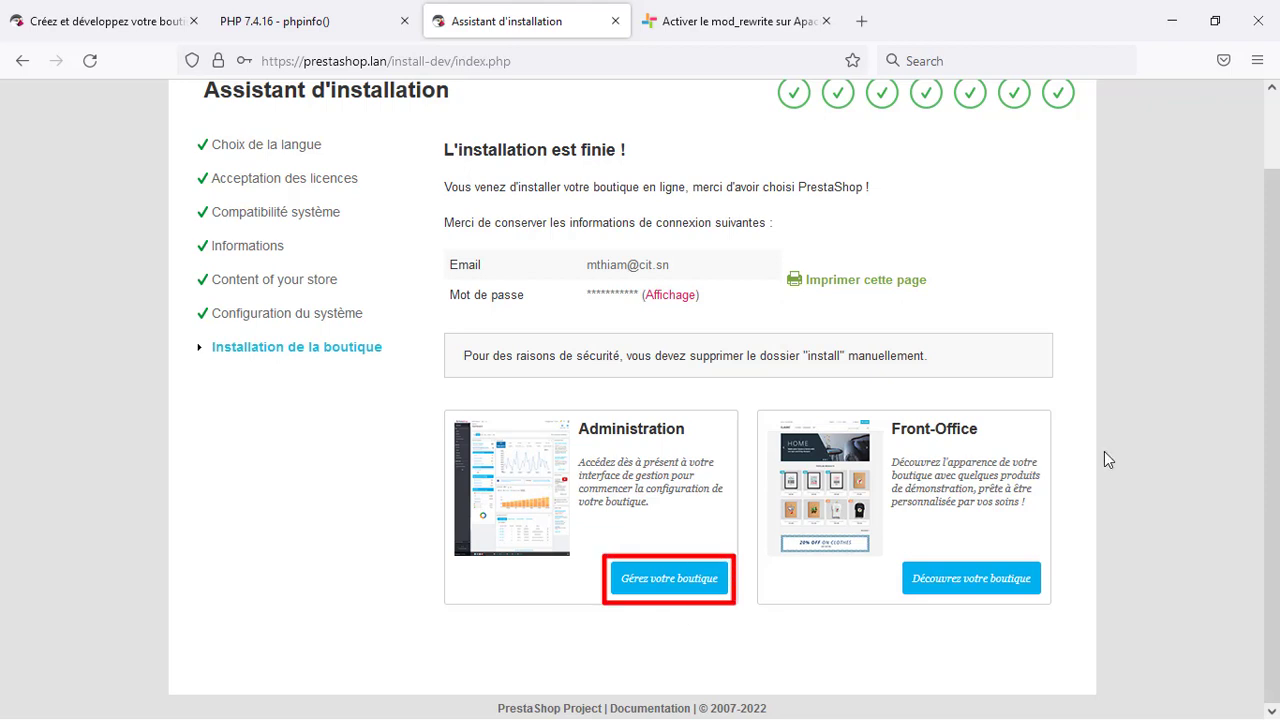
pyautogui.scroll(2, 1104, 459)
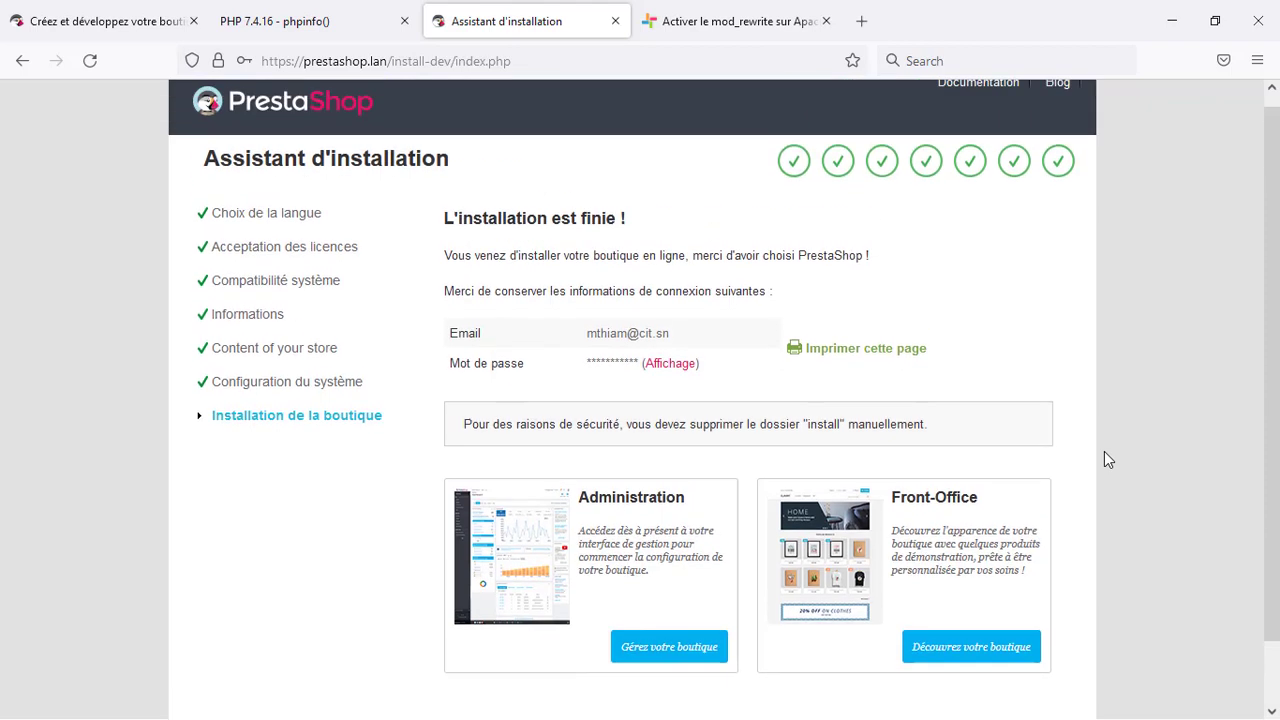